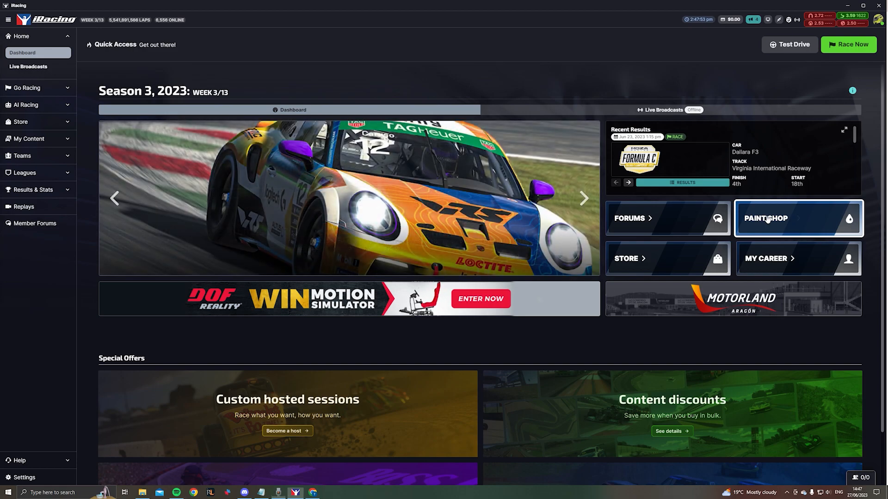
- Open the Paint Shop and select the Porsche 911 GT3 R (992) as the car to paint
{"action": "left_click", "coordinate": [766, 219]}
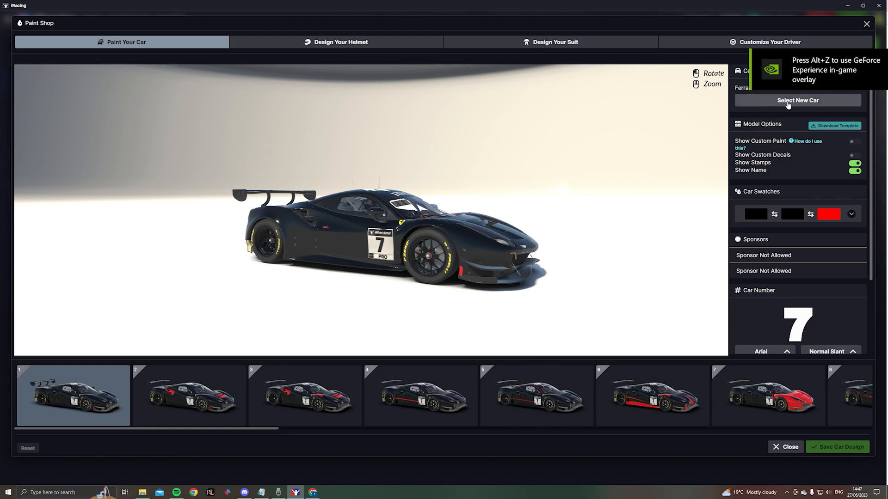
{"action": "left_click", "coordinate": [788, 103]}
{"action": "scroll", "coordinate": [791, 165], "scroll_direction": "down", "scroll_amount": 10}
{"action": "scroll", "coordinate": [791, 164], "scroll_direction": "up", "scroll_amount": 5}
{"action": "left_click", "coordinate": [792, 161]}
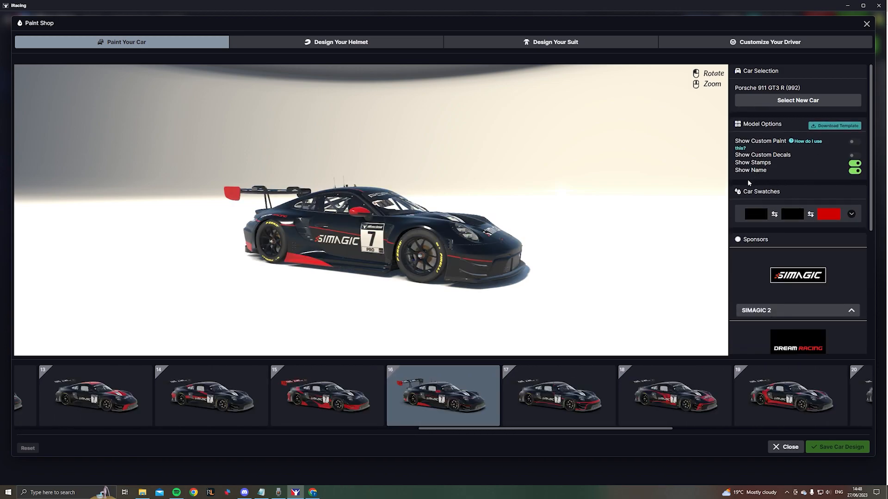
- Download the car's paint template and open the Porsche 992r GT3 file from the zip archive in Photoshop
{"action": "left_click", "coordinate": [826, 126]}
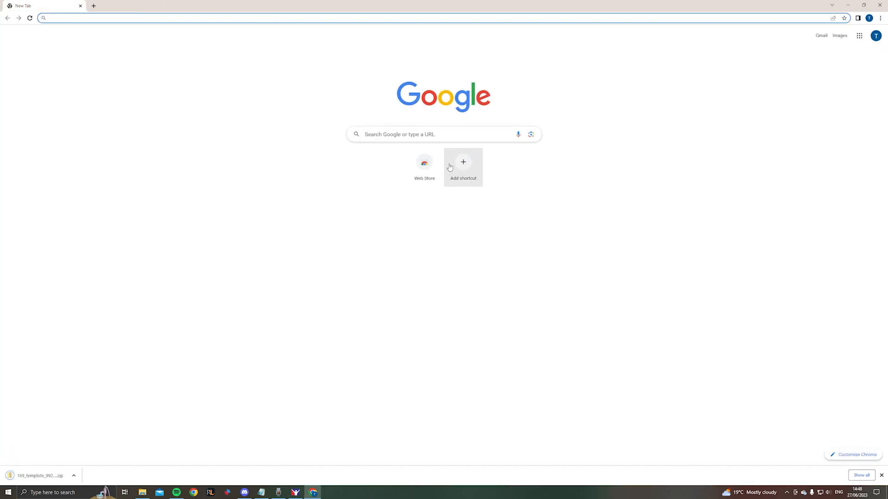
{"action": "left_click", "coordinate": [61, 478]}
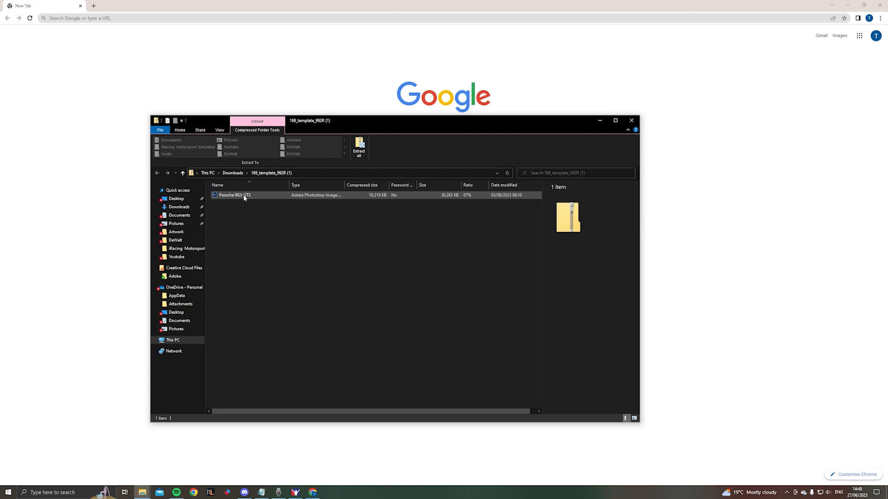
{"action": "double_click", "coordinate": [244, 196]}
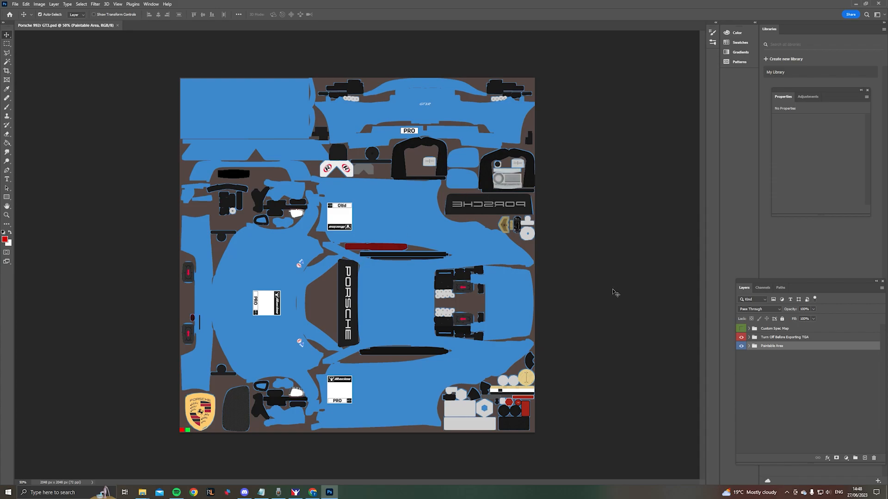
- Expand the Paintable Area and Turn Off Before Exporting TGA groups and show the Wire layer
{"action": "left_click", "coordinate": [749, 347]}
{"action": "left_click", "coordinate": [749, 338]}
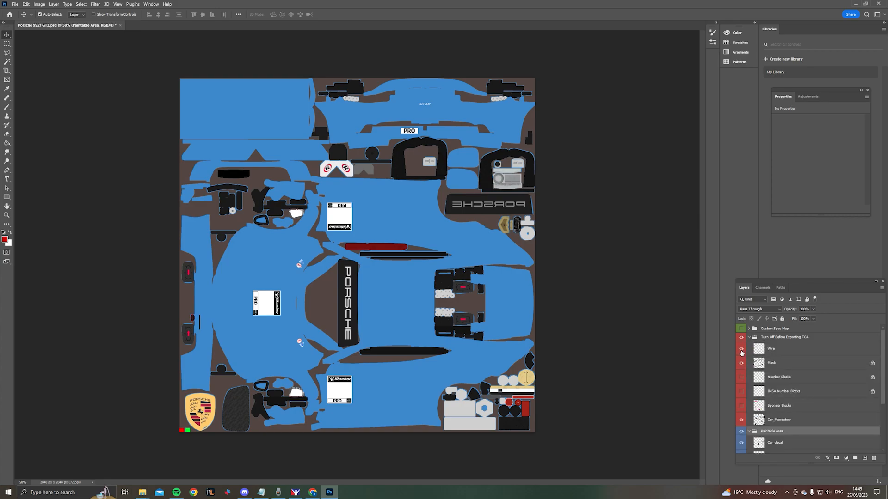
{"action": "left_click", "coordinate": [741, 350]}
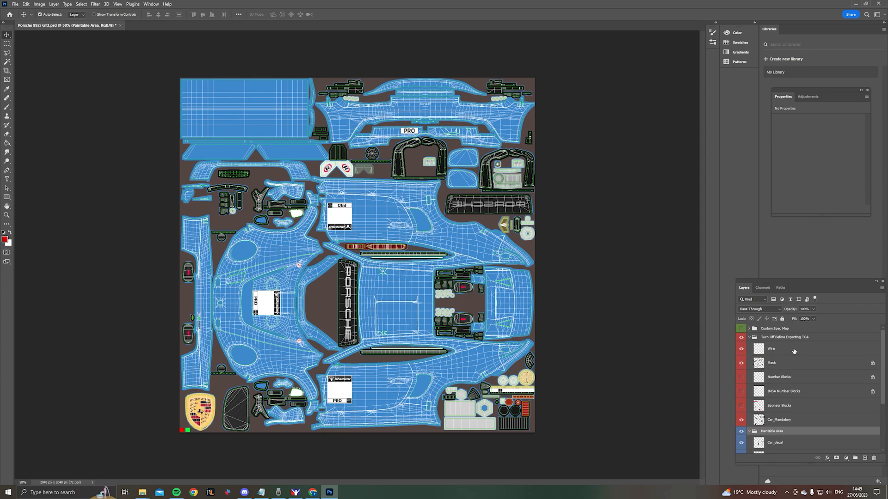
- Apply a Color Overlay effect in dark grey (505050) to the Wire layer
{"action": "left_click", "coordinate": [806, 352]}
{"action": "double_click", "coordinate": [807, 352]}
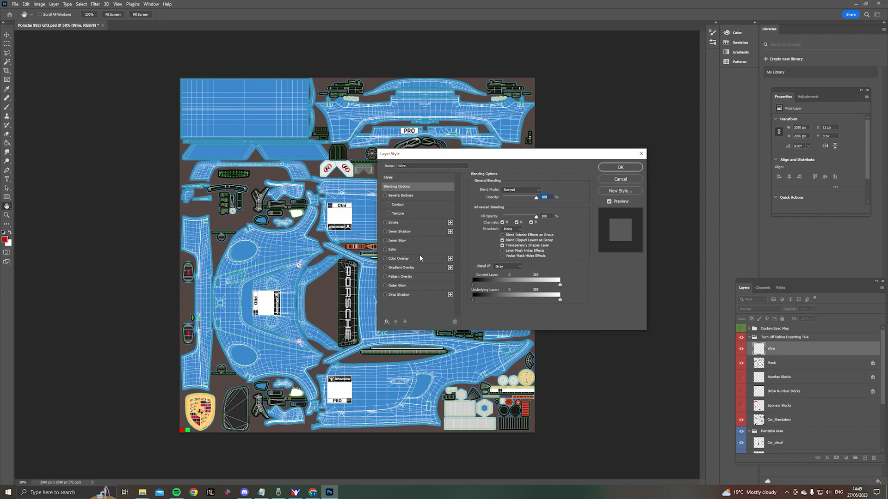
{"action": "left_click", "coordinate": [398, 260]}
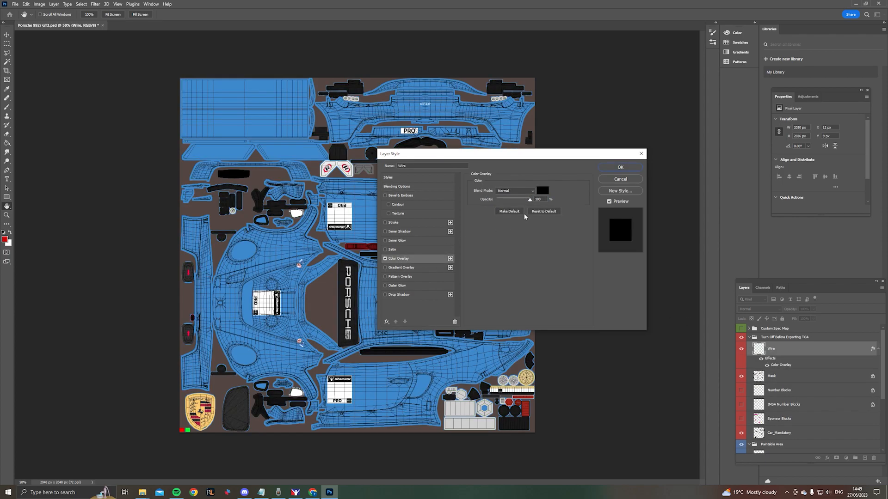
{"action": "left_click", "coordinate": [542, 190]}
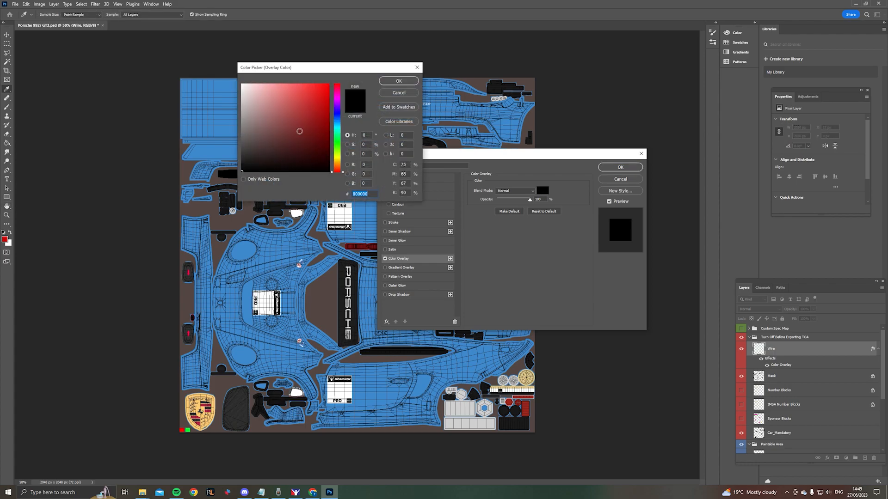
{"action": "left_click", "coordinate": [243, 149]}
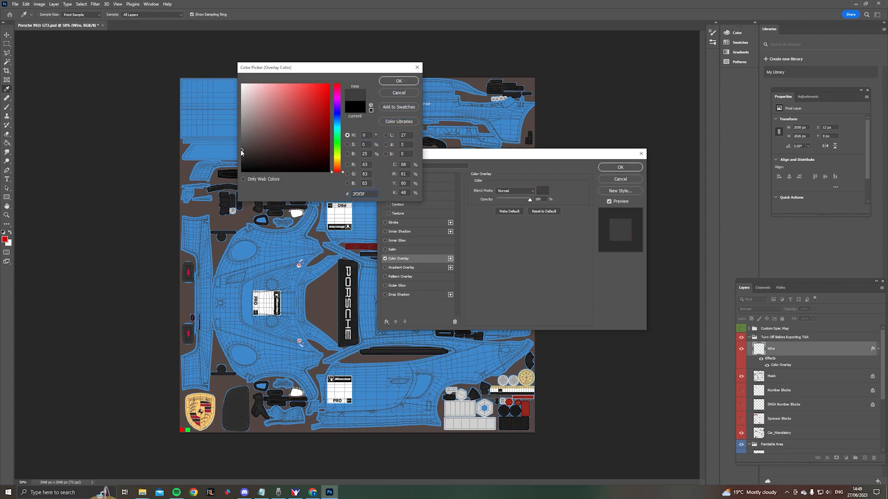
{"action": "left_click_drag", "start_coordinate": [245, 149], "coordinate": [236, 147]}
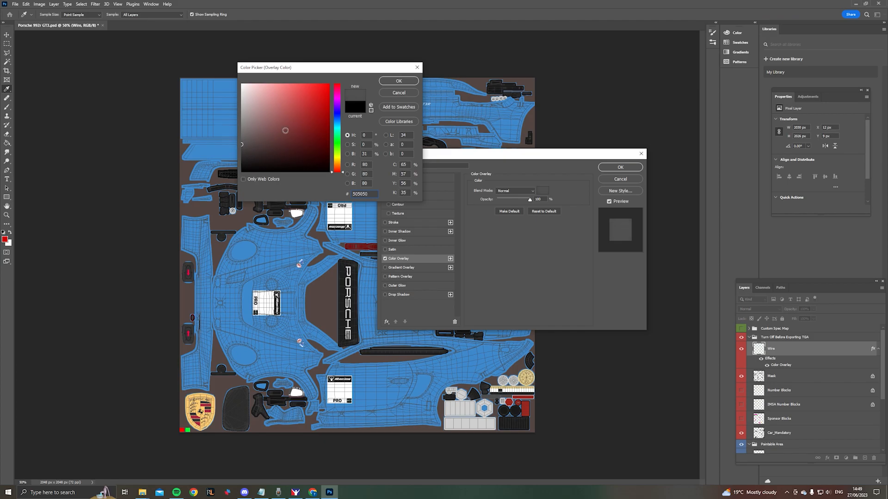
{"action": "left_click", "coordinate": [400, 81]}
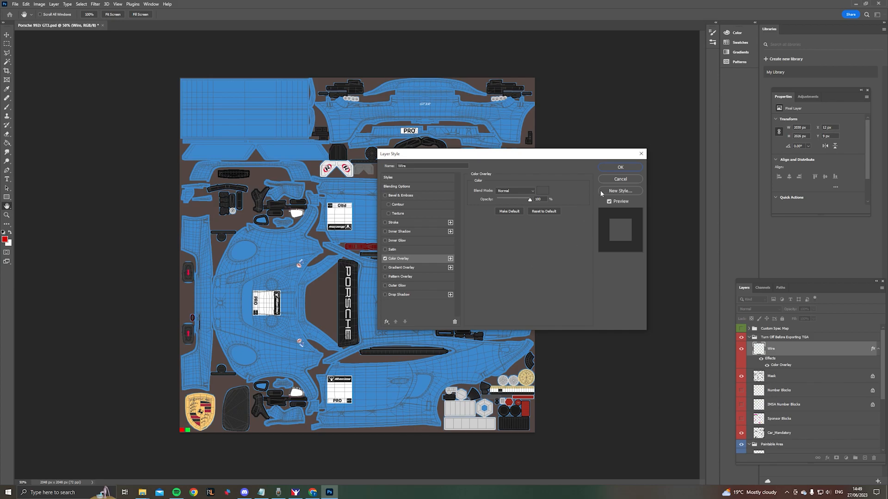
{"action": "left_click", "coordinate": [621, 167]}
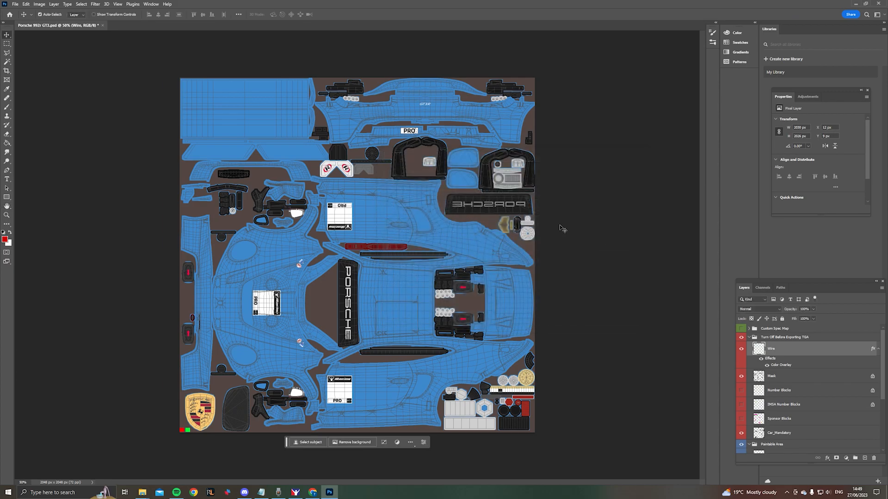
- Briefly show the Sponsor Blocks and Number Blocks layers to check their placement, hiding each one again
{"action": "left_click", "coordinate": [741, 421]}
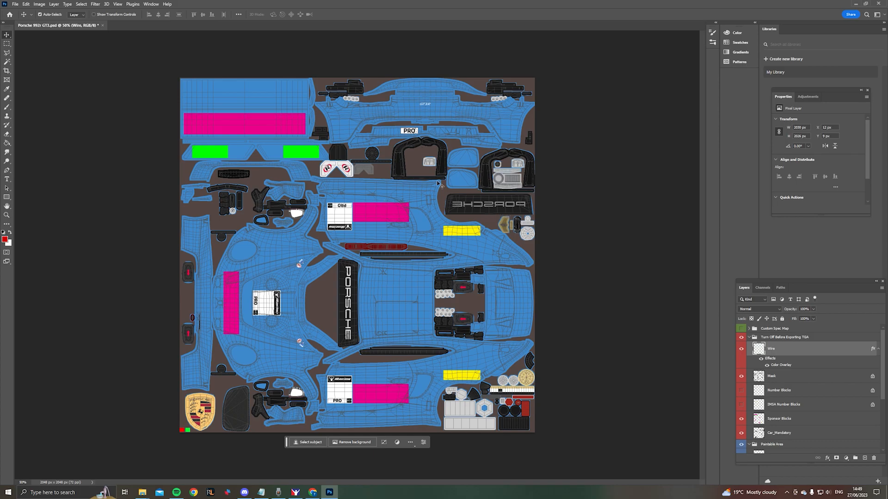
{"action": "left_click", "coordinate": [741, 419]}
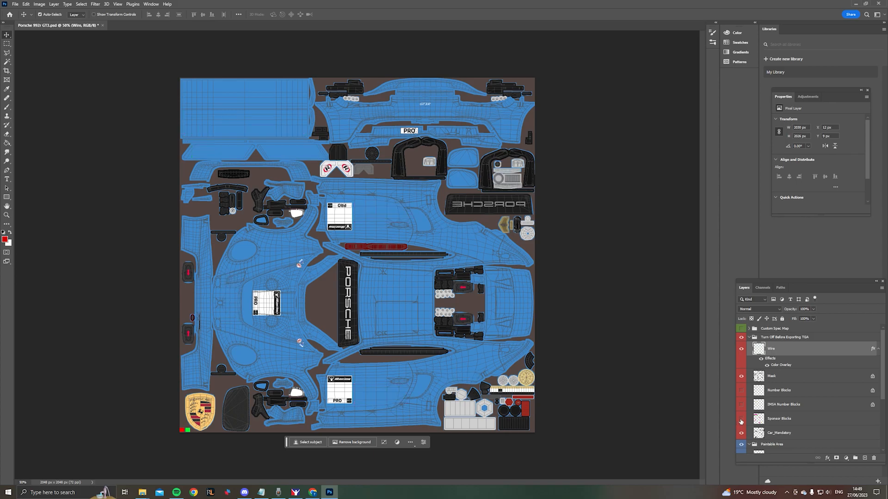
{"action": "left_click", "coordinate": [741, 391]}
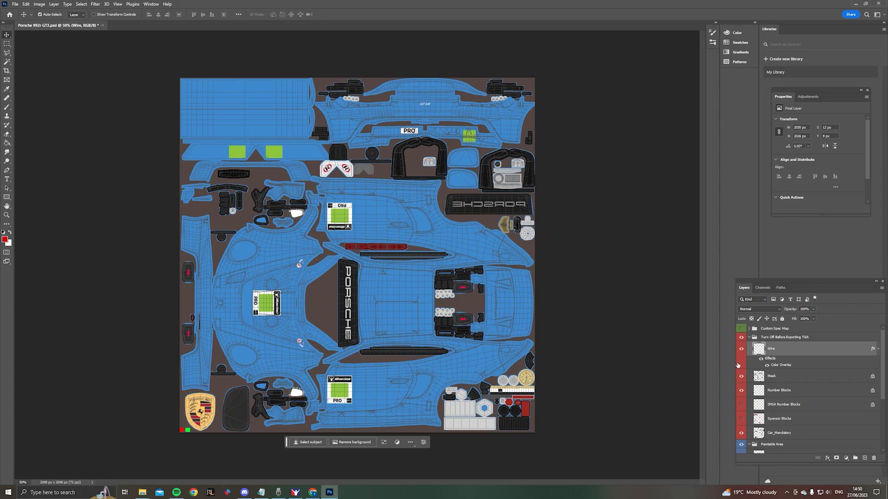
{"action": "left_click", "coordinate": [741, 392]}
- Expand the Car Patterns group within Paintable Area and look through its pattern layers
{"action": "scroll", "coordinate": [767, 363], "scroll_direction": "down", "scroll_amount": 4}
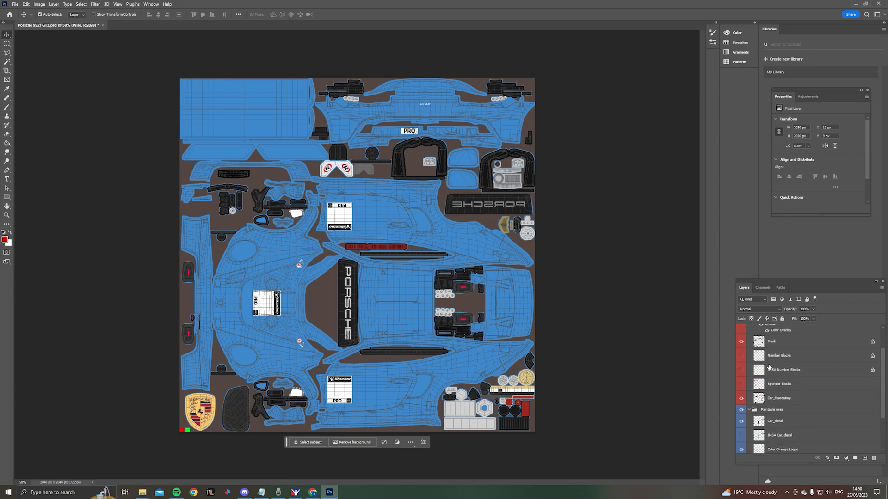
{"action": "scroll", "coordinate": [774, 366], "scroll_direction": "down", "scroll_amount": 2}
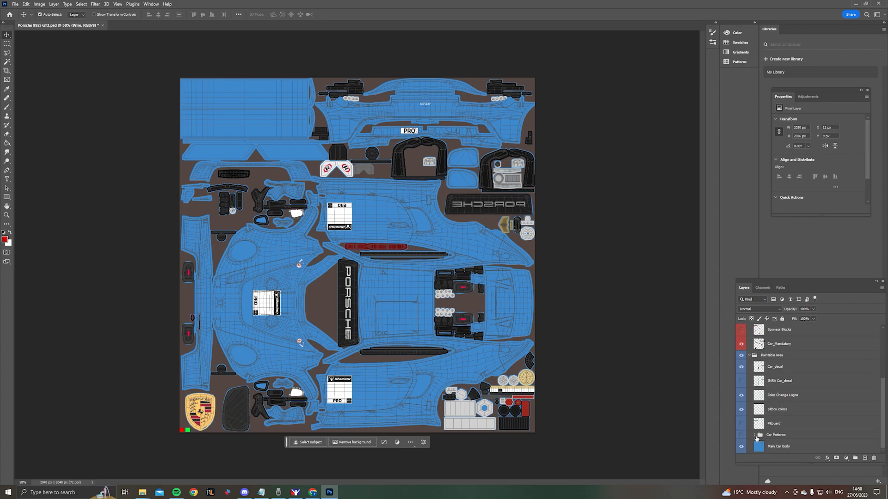
{"action": "left_click", "coordinate": [756, 438]}
{"action": "scroll", "coordinate": [774, 416], "scroll_direction": "down", "scroll_amount": 4}
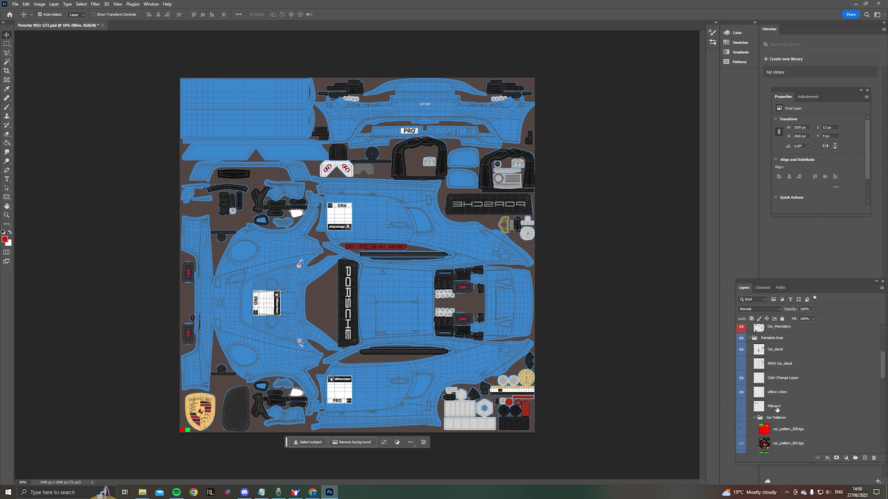
{"action": "scroll", "coordinate": [780, 388], "scroll_direction": "down", "scroll_amount": 3}
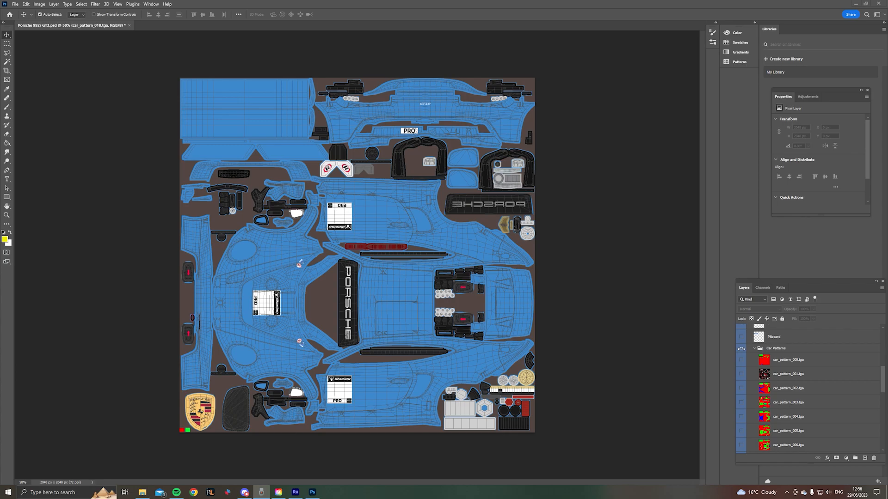
{"action": "scroll", "coordinate": [746, 367], "scroll_direction": "down", "scroll_amount": 5}
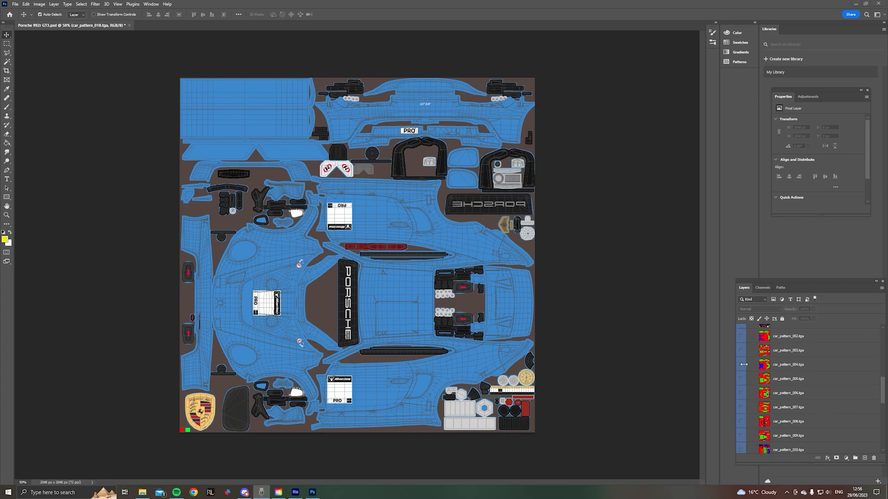
{"action": "scroll", "coordinate": [745, 379], "scroll_direction": "down", "scroll_amount": 4}
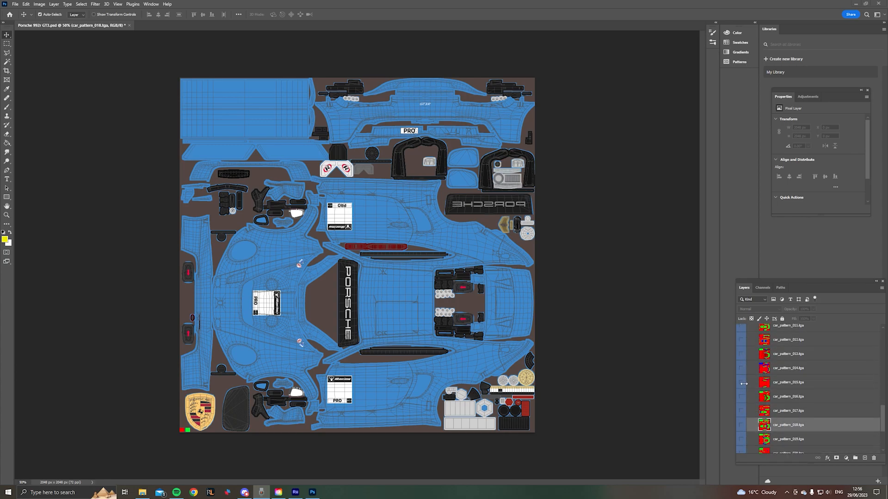
{"action": "scroll", "coordinate": [743, 386], "scroll_direction": "down", "scroll_amount": 3}
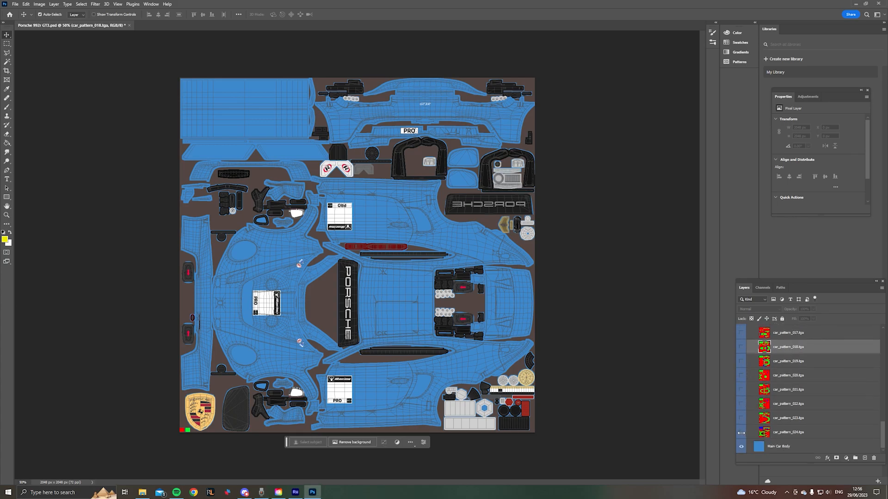
- Preview several of the last car pattern layers one at a time and leave only car_pattern_018.tga shown
{"action": "left_click", "coordinate": [741, 432]}
{"action": "left_click", "coordinate": [742, 433]}
{"action": "left_click", "coordinate": [742, 418]}
{"action": "left_click", "coordinate": [742, 418]}
{"action": "left_click", "coordinate": [742, 409]}
{"action": "left_click", "coordinate": [742, 408]}
{"action": "left_click", "coordinate": [742, 375]}
{"action": "left_click", "coordinate": [742, 376]}
{"action": "left_click", "coordinate": [741, 375]}
{"action": "left_click", "coordinate": [741, 375]}
{"action": "left_click", "coordinate": [742, 347]}
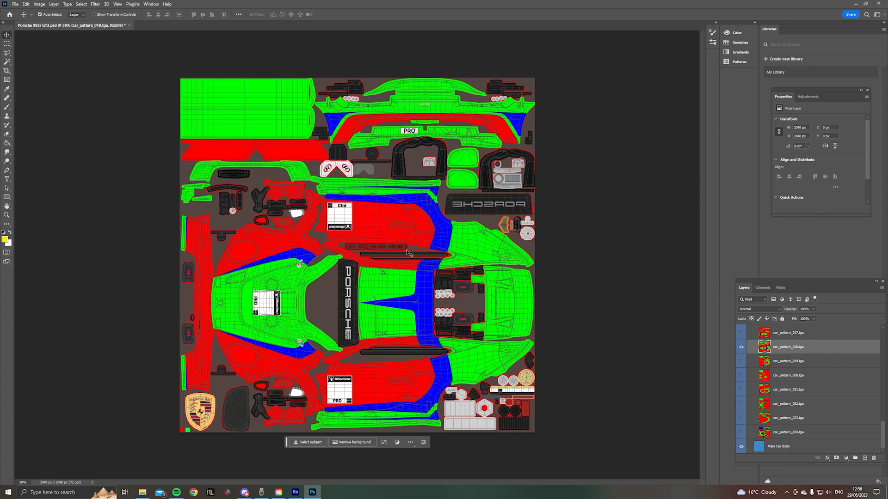
- Fill the red area of the car_pattern_018.tga layer with yellow (eeeb00) using the Paint Bucket
{"action": "left_click", "coordinate": [5, 239]}
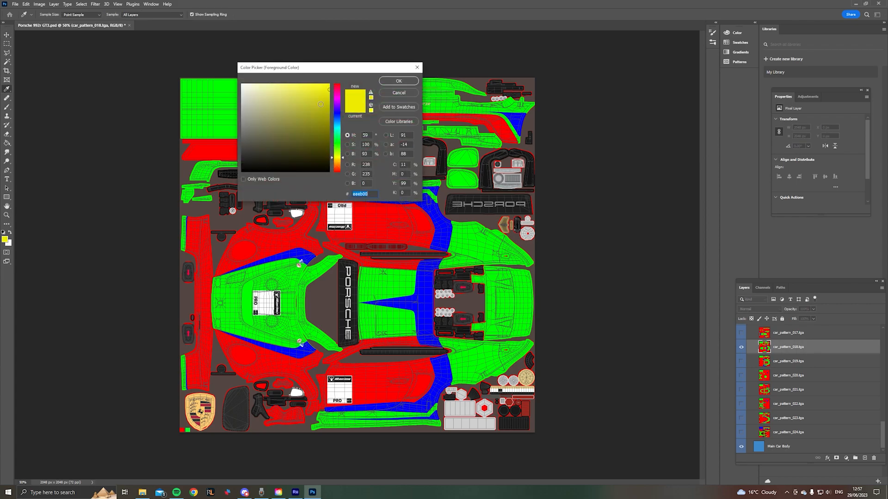
{"action": "left_click", "coordinate": [398, 81]}
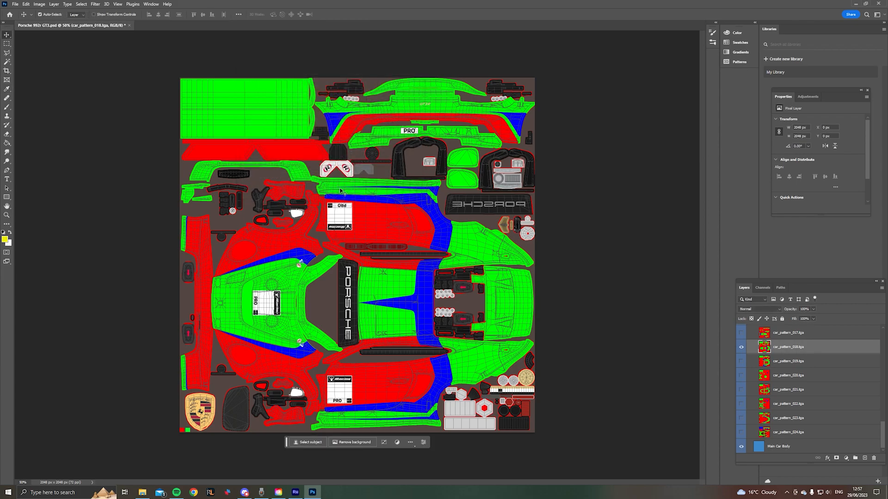
{"action": "left_click", "coordinate": [11, 144]}
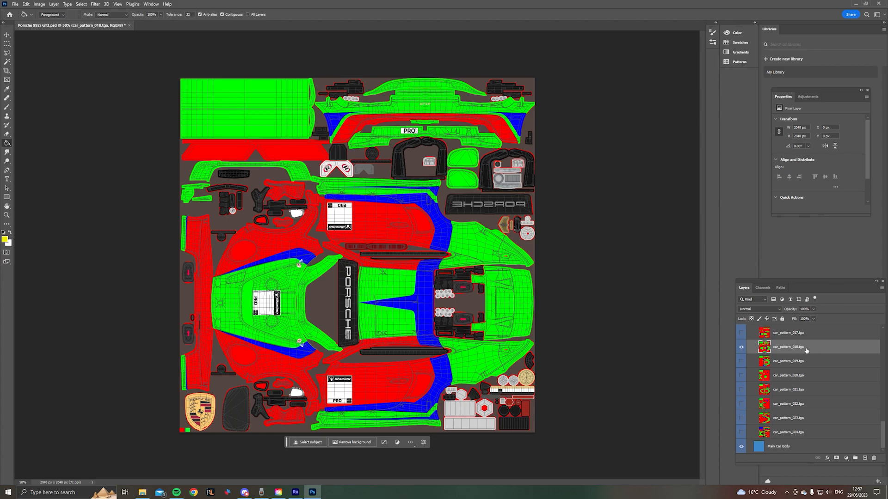
{"action": "left_click", "coordinate": [382, 213]}
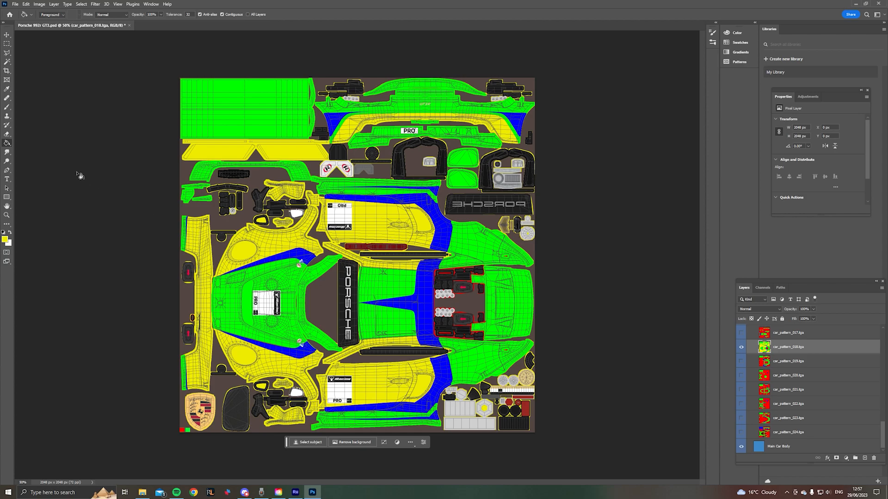
- Fill the blue areas on the roof, hood edges, sides and rear bumper of car_pattern_018.tga with black (000000) using the Paint Bucket
{"action": "left_click", "coordinate": [5, 239]}
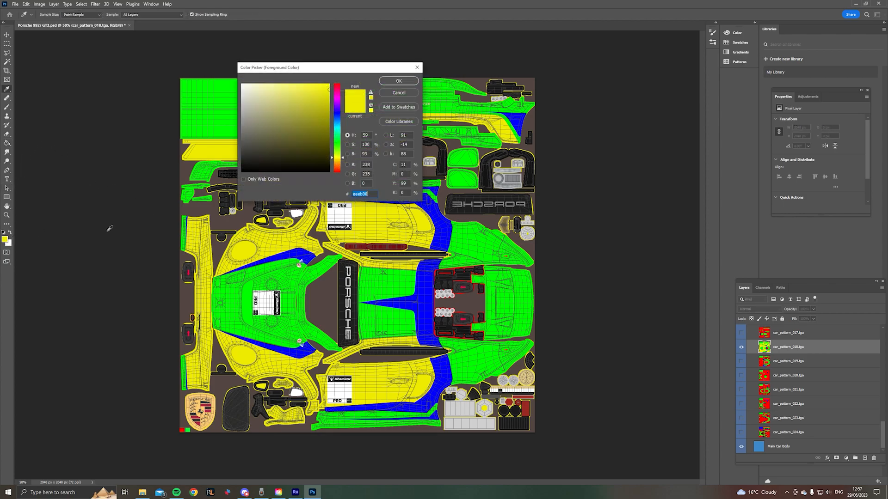
{"action": "left_click_drag", "start_coordinate": [276, 122], "coordinate": [220, 198]}
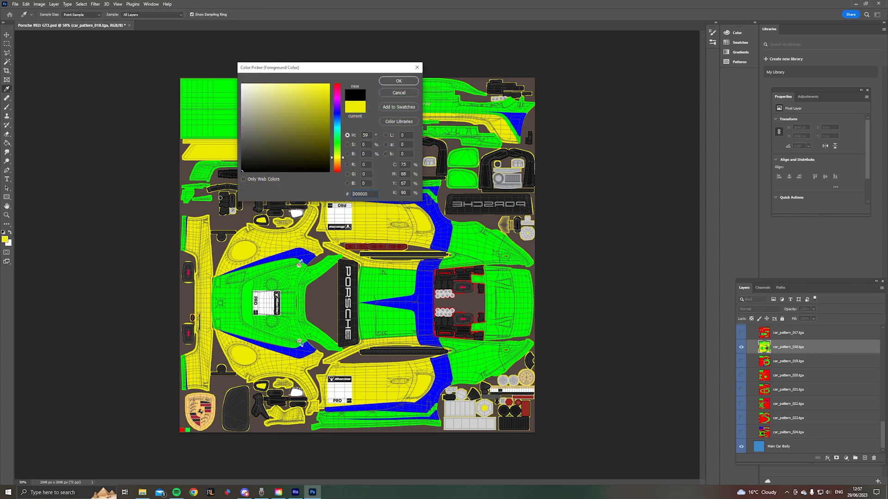
{"action": "left_click", "coordinate": [398, 81]}
{"action": "key", "text": "g"}
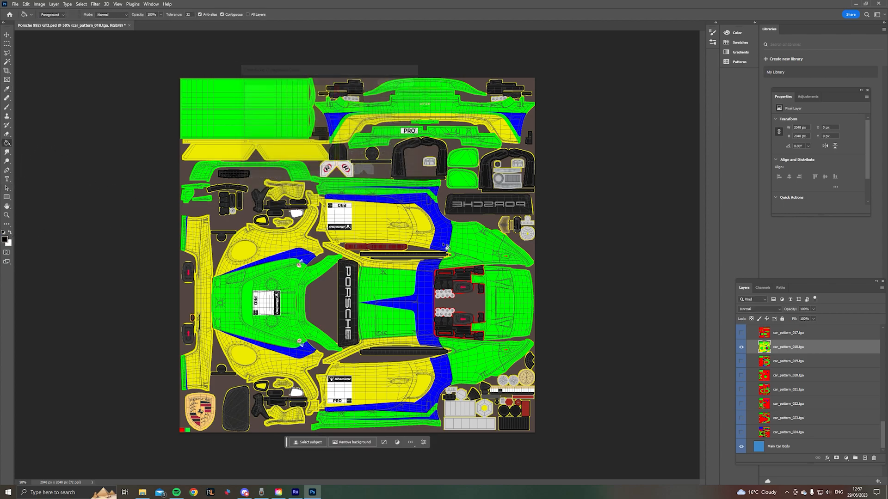
{"action": "left_click", "coordinate": [421, 304]}
{"action": "left_click", "coordinate": [445, 237]}
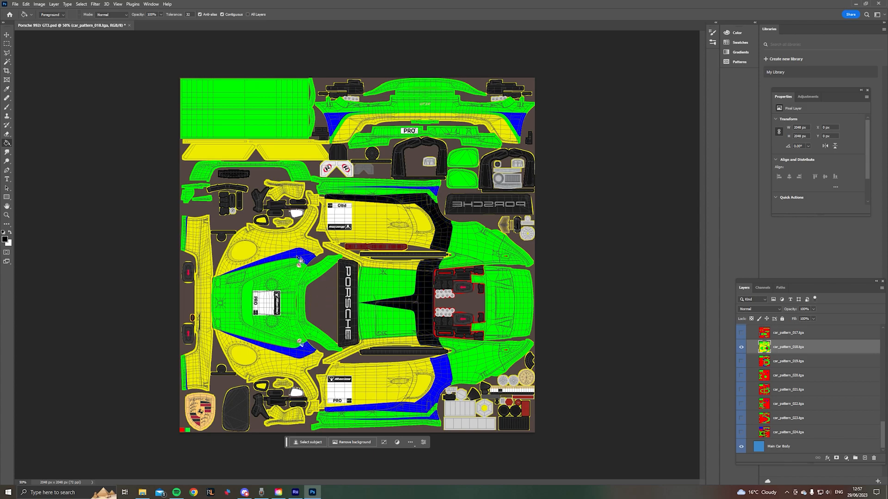
{"action": "left_click", "coordinate": [299, 260]}
{"action": "left_click", "coordinate": [311, 358]}
{"action": "left_click", "coordinate": [445, 403]}
{"action": "left_click", "coordinate": [437, 417]}
{"action": "left_click", "coordinate": [521, 124]}
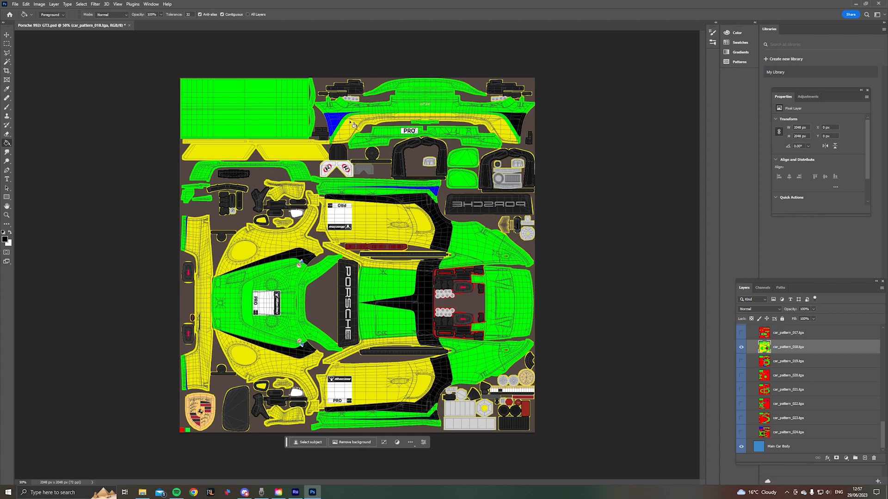
{"action": "left_click", "coordinate": [336, 126]}
{"action": "left_click", "coordinate": [437, 190]}
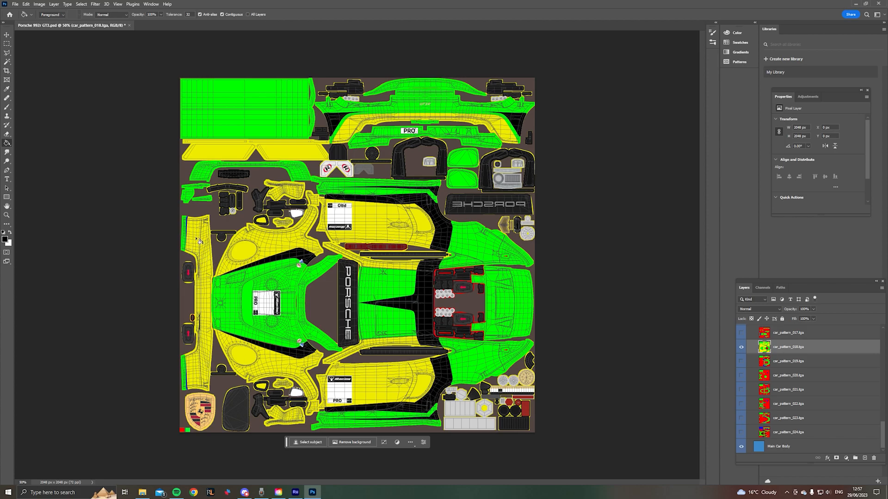
- Fill the two thin blue strips beside the green edges of the front bumper with black
{"action": "left_click", "coordinate": [7, 215]}
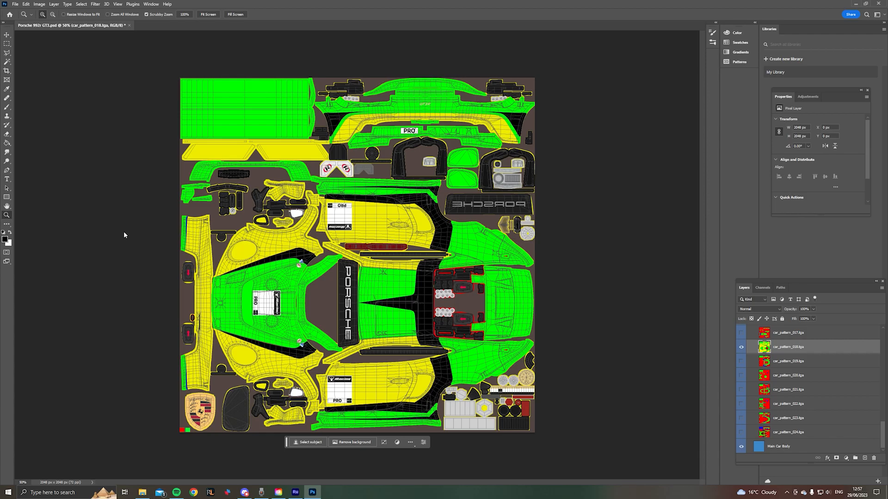
{"action": "left_click", "coordinate": [183, 231]}
{"action": "left_click", "coordinate": [183, 226]}
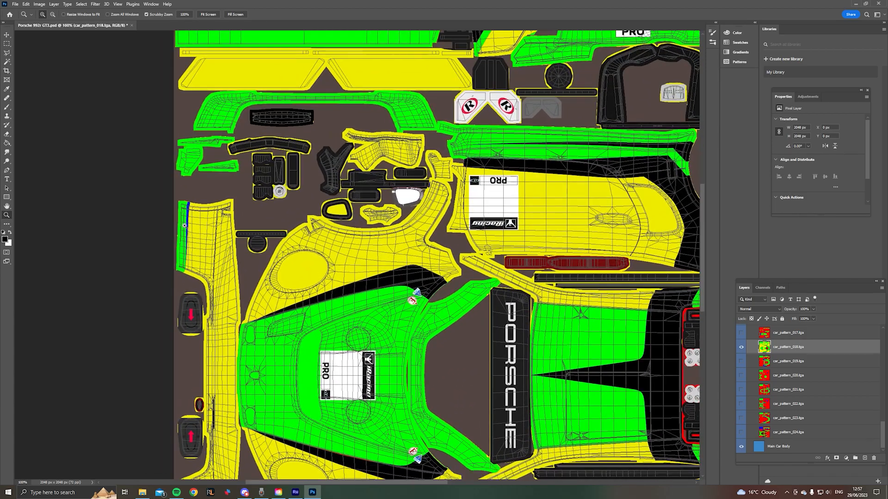
{"action": "left_click", "coordinate": [184, 226]}
{"action": "left_click", "coordinate": [6, 144]}
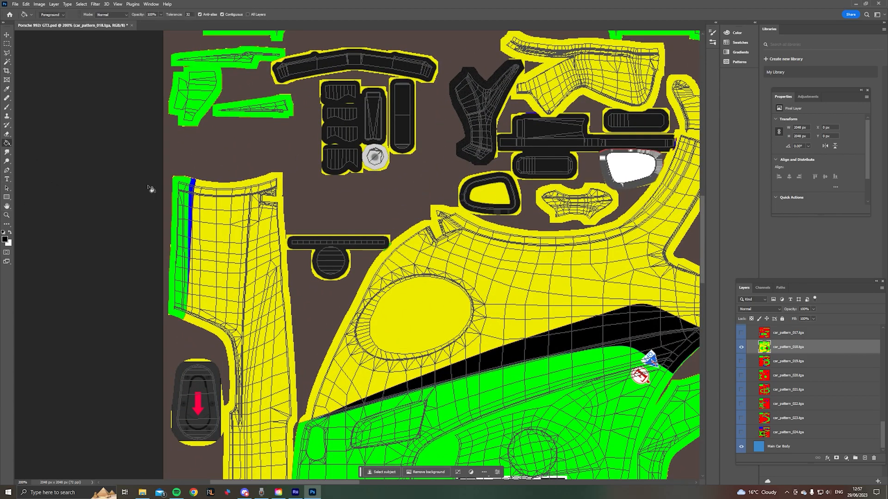
{"action": "left_click", "coordinate": [192, 202]}
{"action": "left_click_drag", "start_coordinate": [701, 250], "coordinate": [700, 359]}
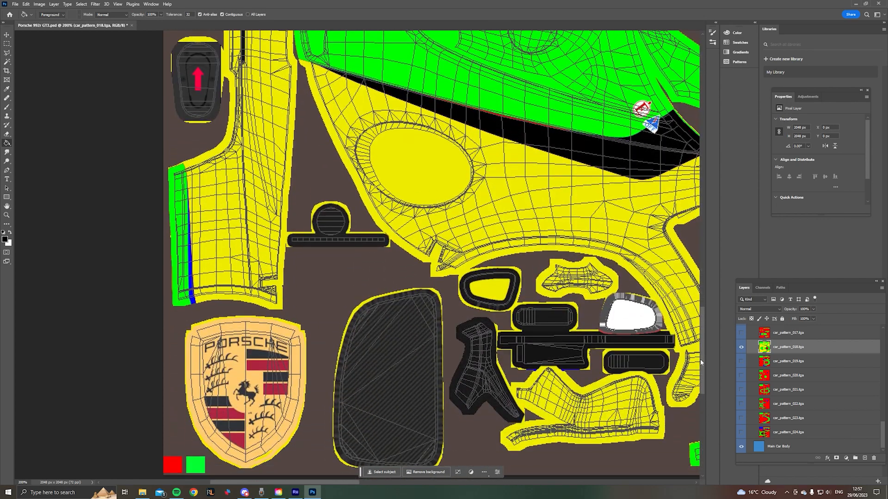
{"action": "left_click", "coordinate": [191, 300]}
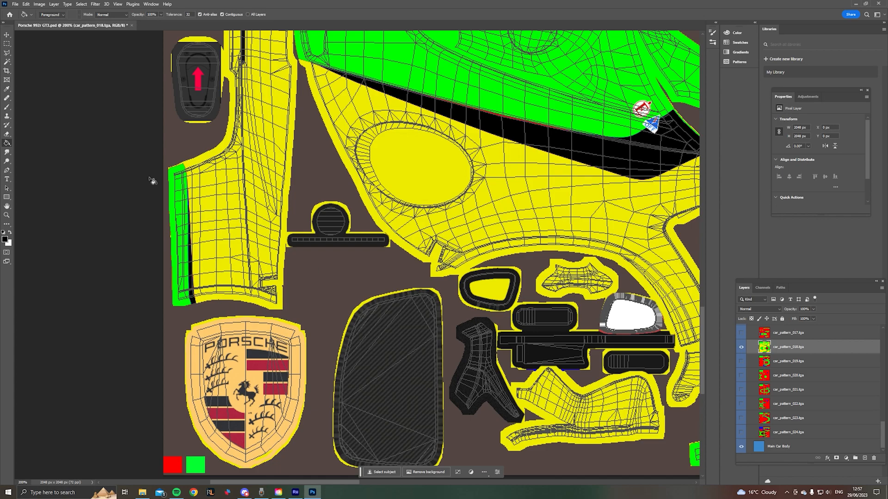
- Set the foreground color to white and fill the green areas of the roof, hood and rear bodywork using the Paint Bucket
{"action": "left_click", "coordinate": [7, 216]}
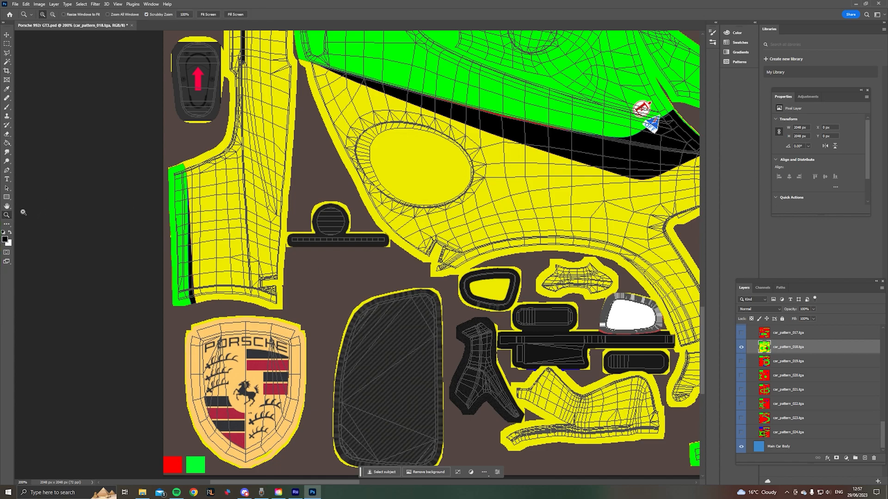
{"action": "right_click", "coordinate": [459, 201]}
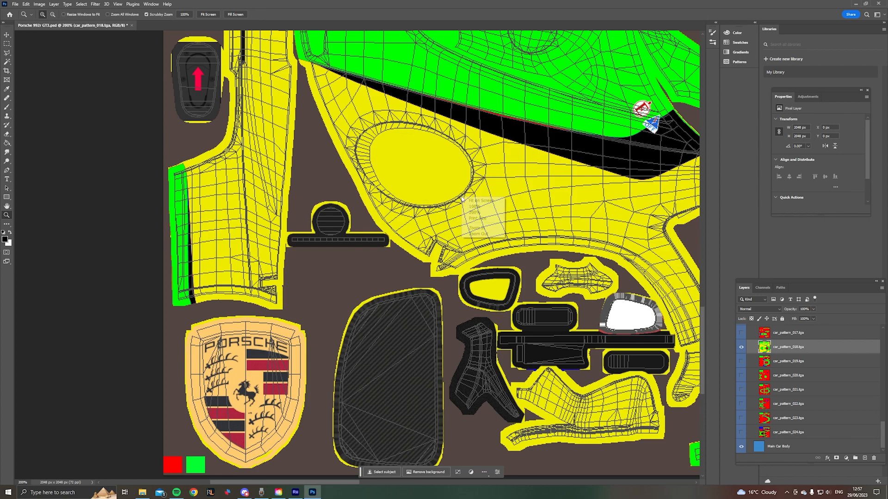
{"action": "left_click", "coordinate": [478, 234]}
{"action": "right_click", "coordinate": [477, 235]}
{"action": "left_click", "coordinate": [493, 270]}
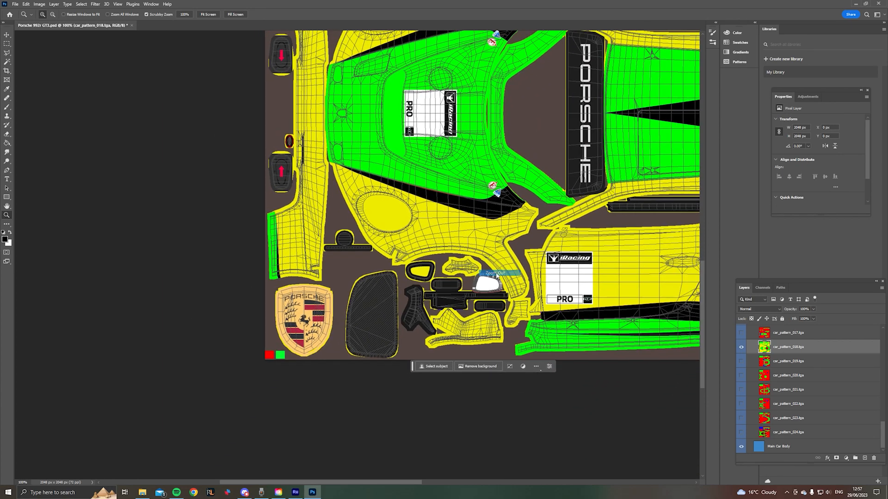
{"action": "left_click_drag", "start_coordinate": [372, 483], "coordinate": [431, 485]}
{"action": "left_click_drag", "start_coordinate": [701, 356], "coordinate": [701, 305]}
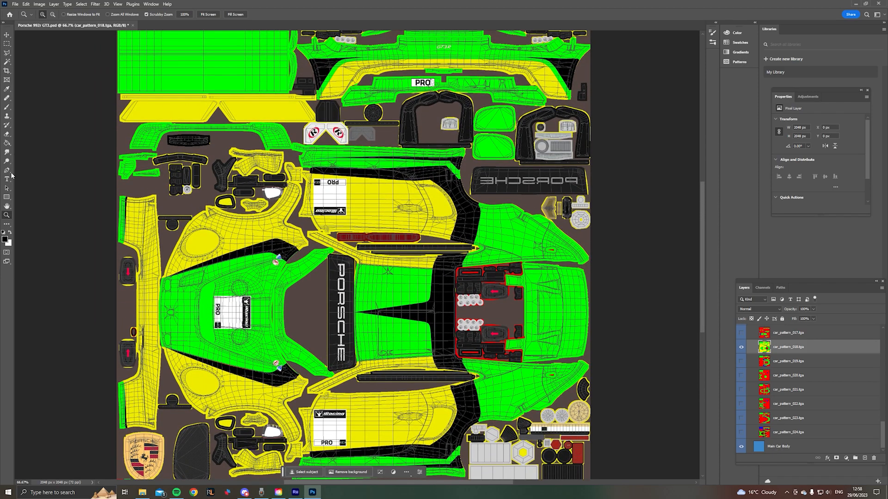
{"action": "left_click", "coordinate": [5, 239]}
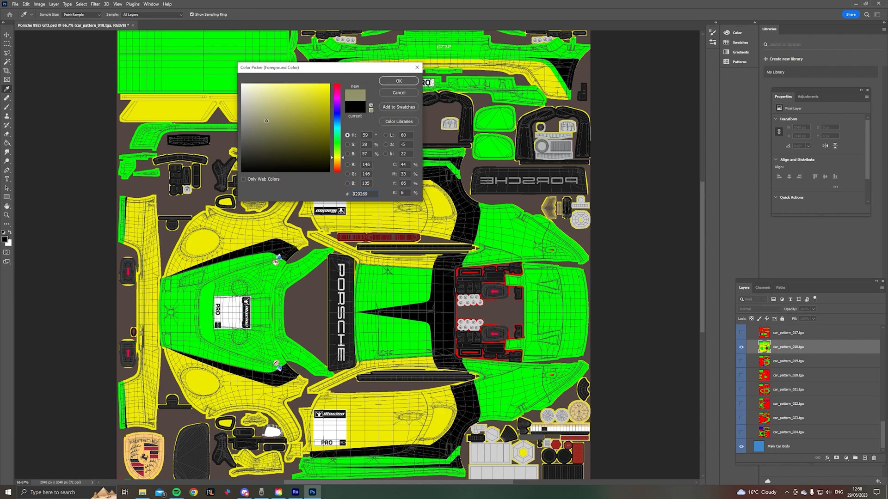
{"action": "left_click", "coordinate": [399, 81]}
{"action": "key", "text": "z"}
{"action": "left_click", "coordinate": [7, 143]}
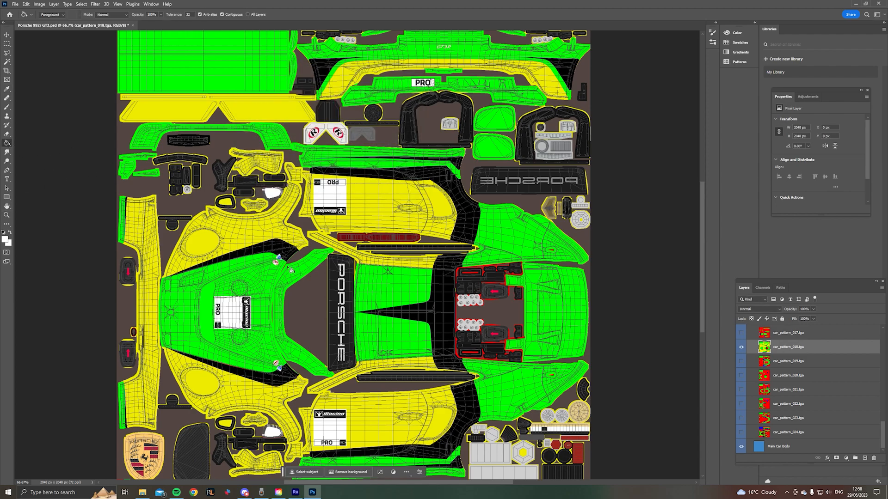
{"action": "left_click", "coordinate": [393, 303]}
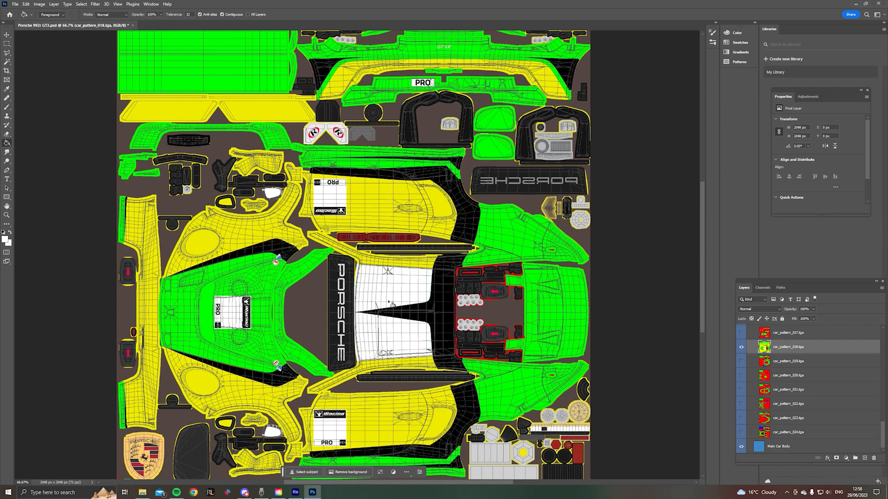
{"action": "left_click", "coordinate": [267, 282]}
{"action": "left_click", "coordinate": [516, 237]}
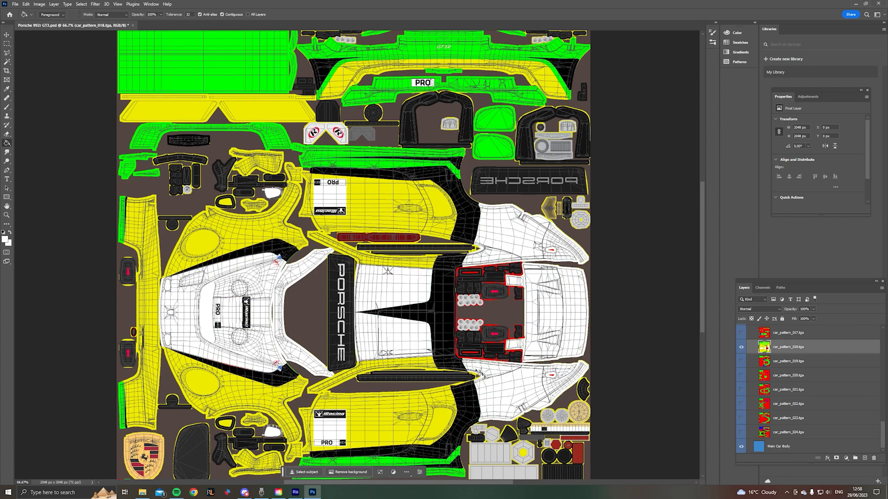
- Fill the green side skirts, mirror panels, rear bumper sections and large rectangular panel with white
{"action": "left_click", "coordinate": [422, 466]}
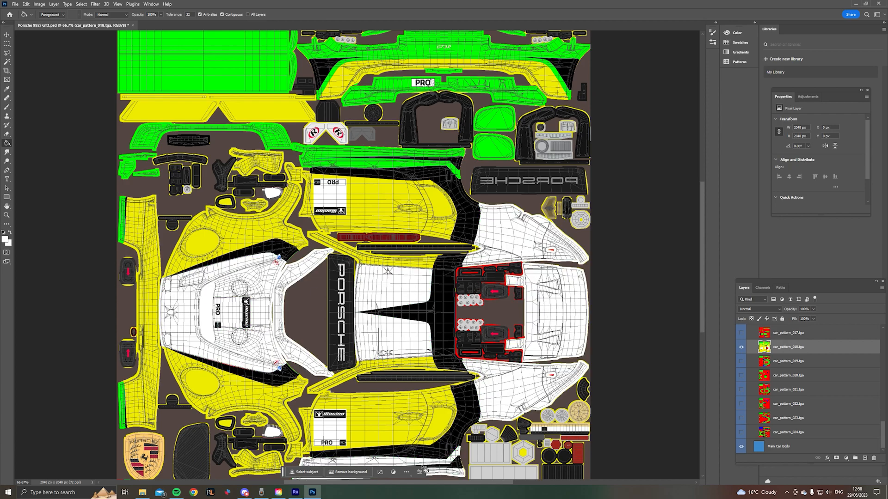
{"action": "left_click", "coordinate": [385, 164]}
{"action": "left_click", "coordinate": [493, 158]}
{"action": "left_click", "coordinate": [515, 94]}
{"action": "left_click", "coordinate": [554, 58]}
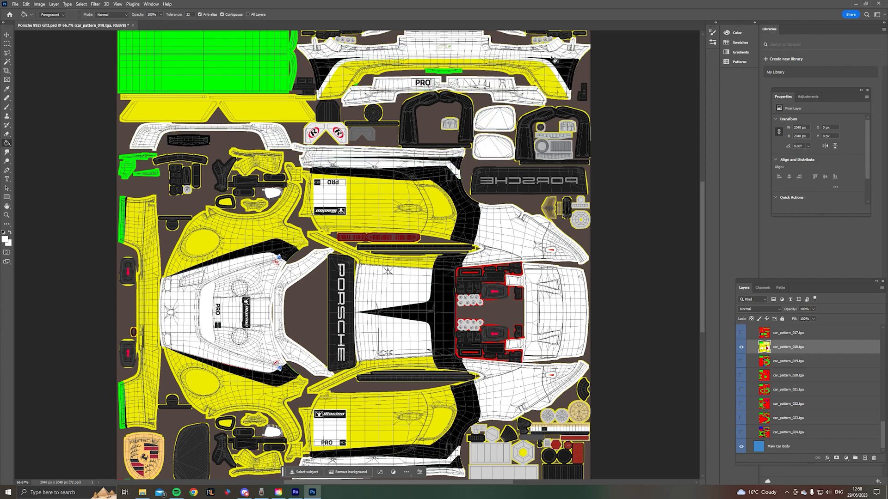
{"action": "left_click", "coordinate": [267, 74]}
- Fill the remaining small green pieces and the green edges at both ends of the front bumper with white
{"action": "scroll", "coordinate": [267, 73], "scroll_direction": "up", "scroll_amount": 3}
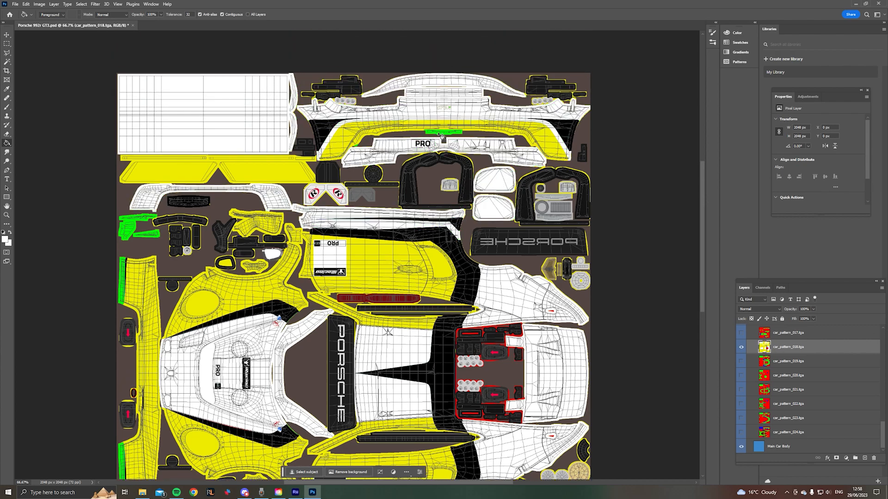
{"action": "left_click", "coordinate": [130, 234]}
{"action": "left_click", "coordinate": [124, 273]}
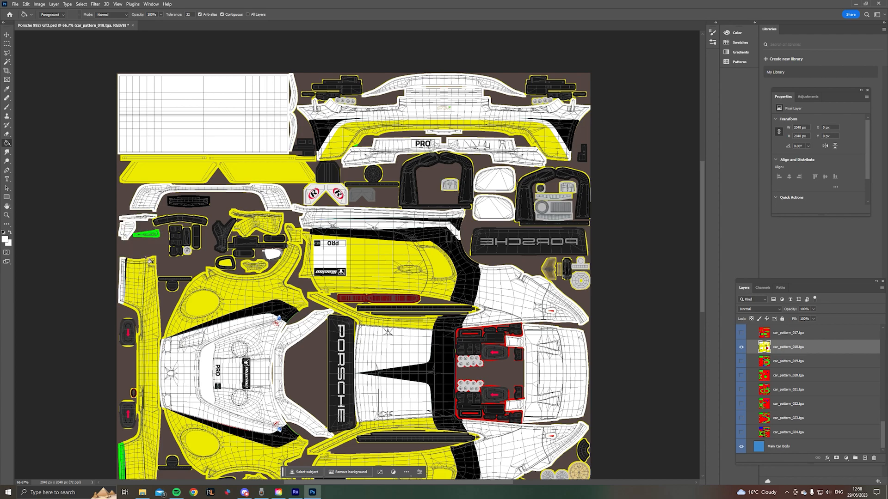
{"action": "left_click", "coordinate": [156, 238]}
{"action": "scroll", "coordinate": [478, 179], "scroll_direction": "down", "scroll_amount": 5}
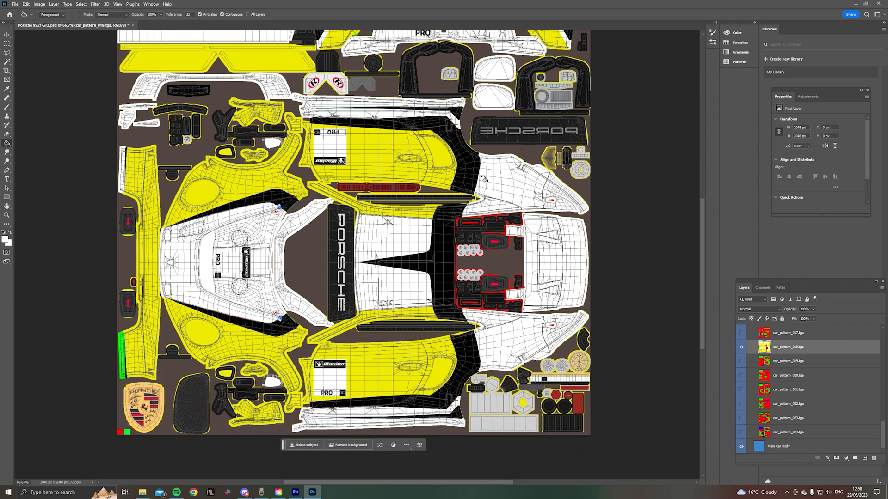
{"action": "left_click", "coordinate": [124, 367]}
{"action": "scroll", "coordinate": [351, 256], "scroll_direction": "up", "scroll_amount": 2}
{"action": "scroll", "coordinate": [351, 256], "scroll_direction": "up", "scroll_amount": 2}
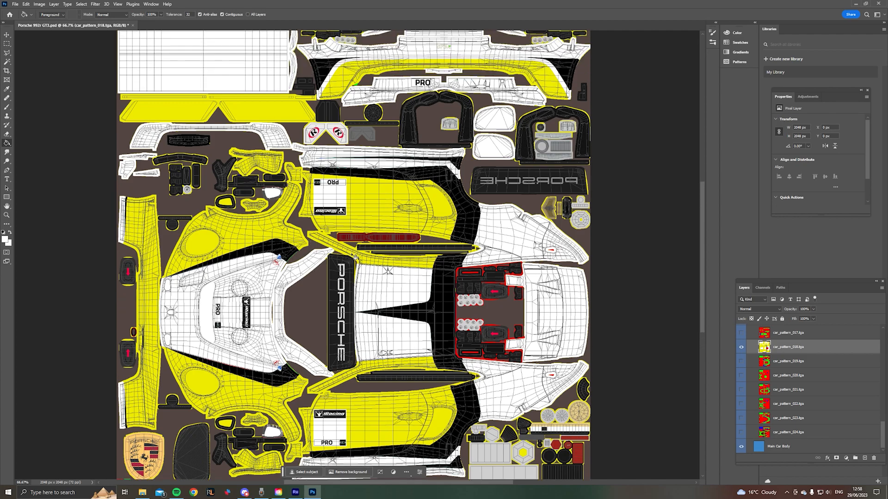
{"action": "scroll", "coordinate": [354, 257], "scroll_direction": "down", "scroll_amount": 4}
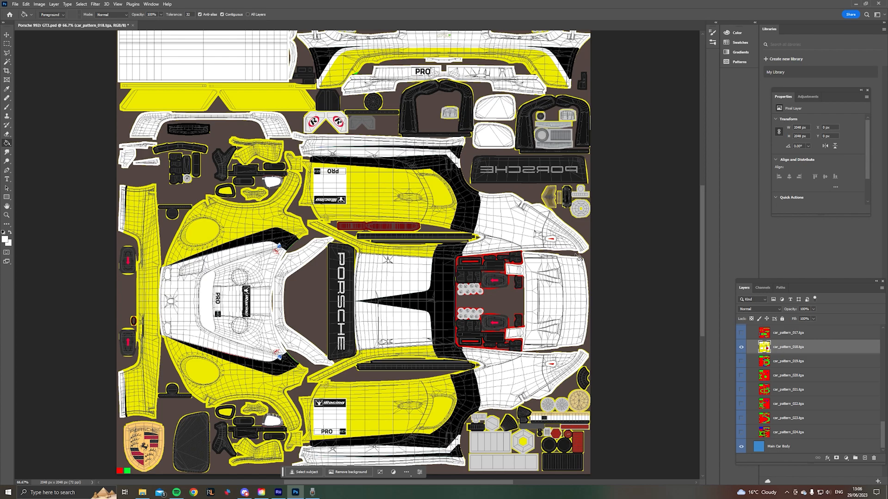
- Place the Logitech logo from the Motul folder into the template and keep its layer directly above car_pattern_018.tga
{"action": "left_click", "coordinate": [142, 493]}
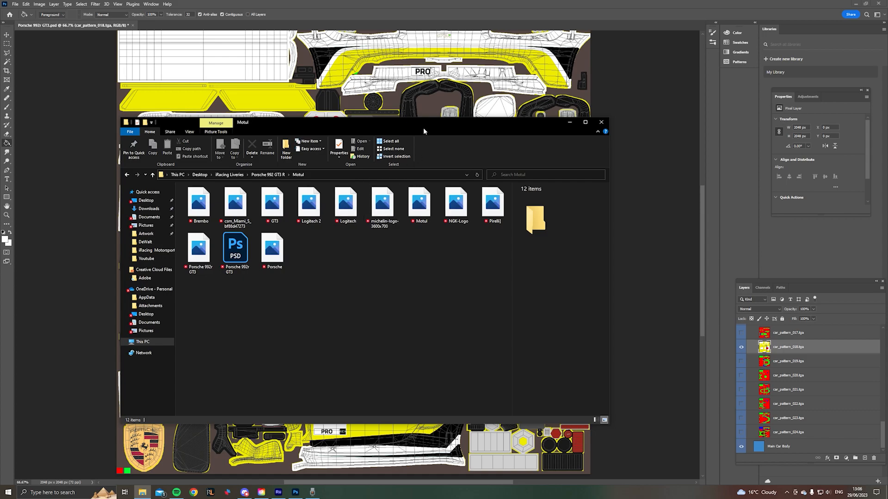
{"action": "left_click_drag", "start_coordinate": [492, 123], "coordinate": [763, 39]}
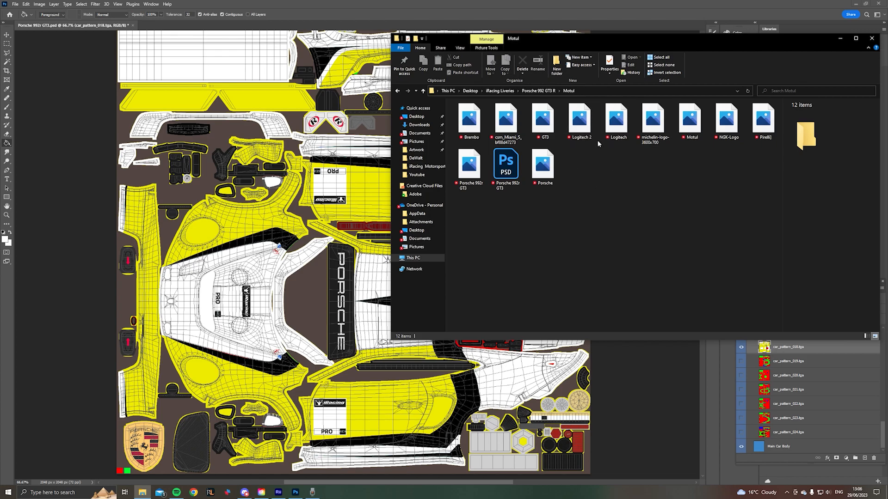
{"action": "left_click_drag", "start_coordinate": [616, 126], "coordinate": [263, 267]}
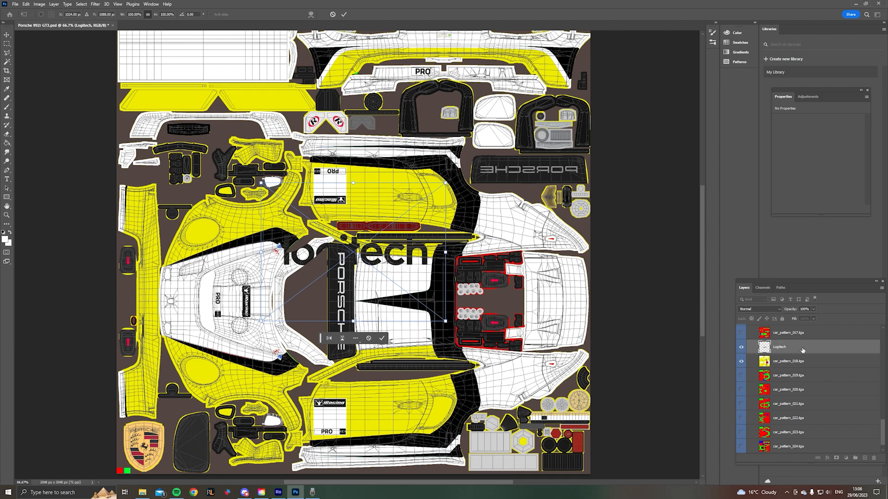
{"action": "key", "text": "Return"}
{"action": "left_click_drag", "start_coordinate": [802, 350], "coordinate": [804, 368]}
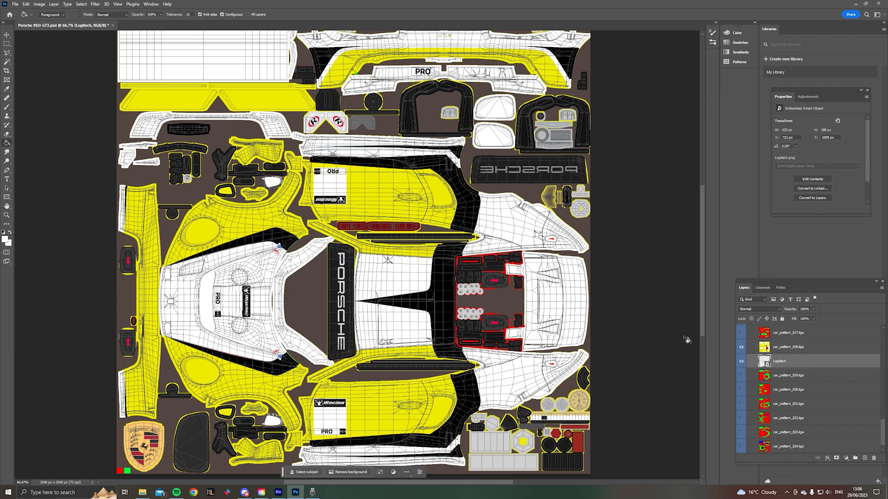
{"action": "left_click_drag", "start_coordinate": [794, 365], "coordinate": [790, 346]}
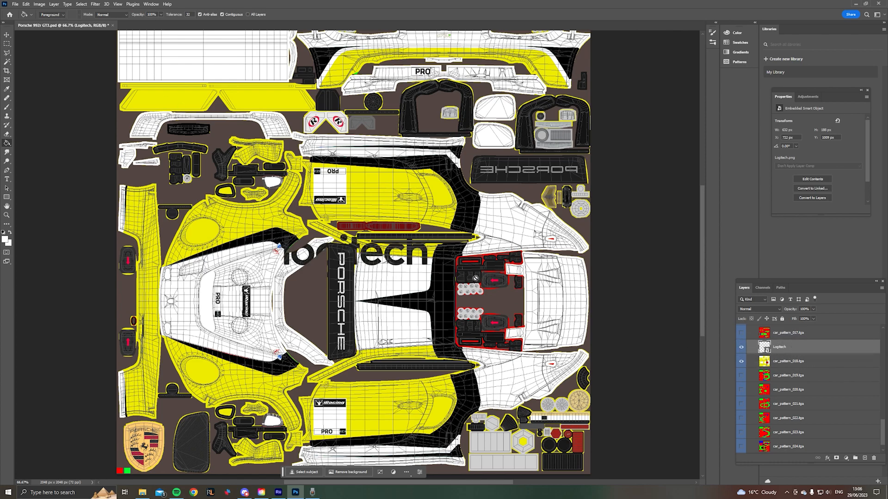
- Move the Logitech logo onto the yellow door panel in the template's lower half and scale it to about 40%, beside the number block
{"action": "left_click", "coordinate": [7, 36]}
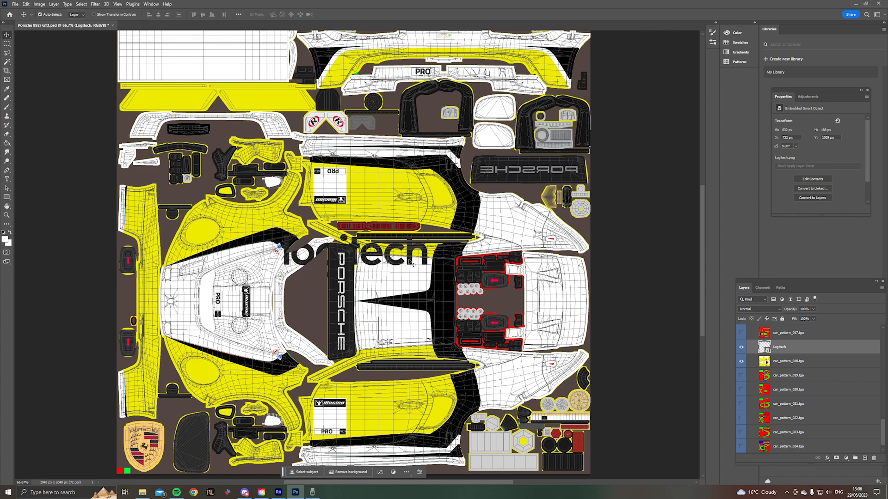
{"action": "left_click_drag", "start_coordinate": [414, 265], "coordinate": [438, 402]}
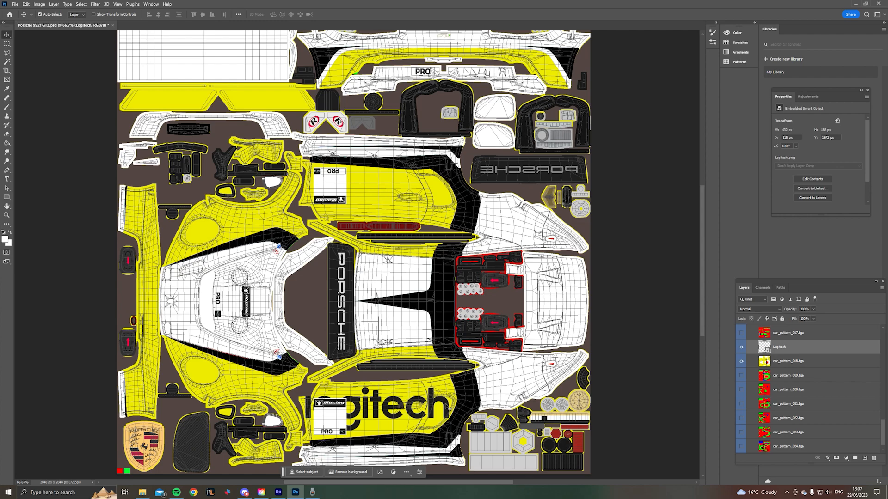
{"action": "key", "text": "ctrl+t"}
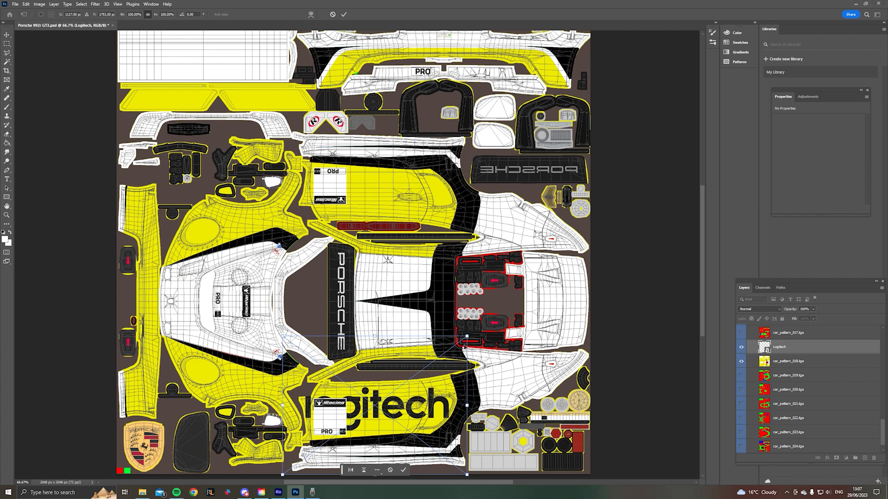
{"action": "left_click_drag", "start_coordinate": [447, 398], "coordinate": [447, 404]}
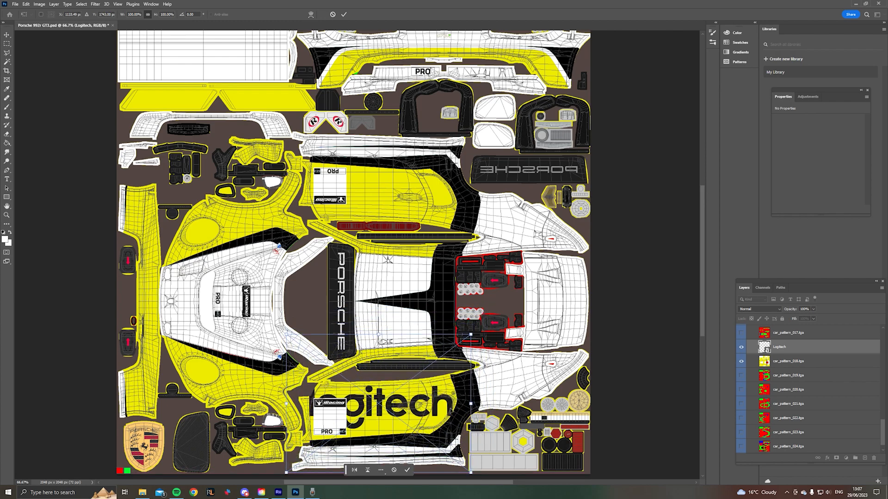
{"action": "left_click_drag", "start_coordinate": [470, 335], "coordinate": [388, 397]}
{"action": "left_click_drag", "start_coordinate": [373, 432], "coordinate": [418, 415]}
{"action": "left_click_drag", "start_coordinate": [436, 382], "coordinate": [418, 392]}
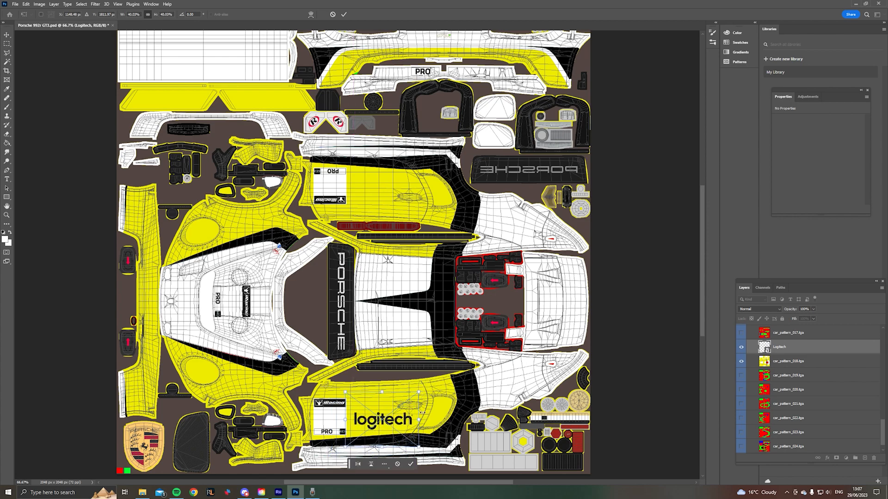
{"action": "left_click", "coordinate": [412, 464]}
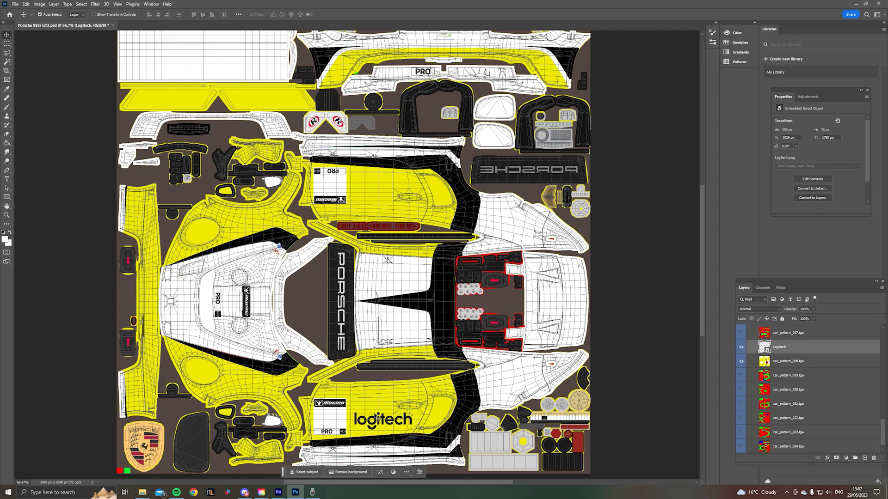
- Duplicate the Logitech logo onto the opposite yellow door panel beside its number block and rotate the copy 180°
{"action": "key", "text": "ctrl+c"}
{"action": "key", "text": "ctrl+v"}
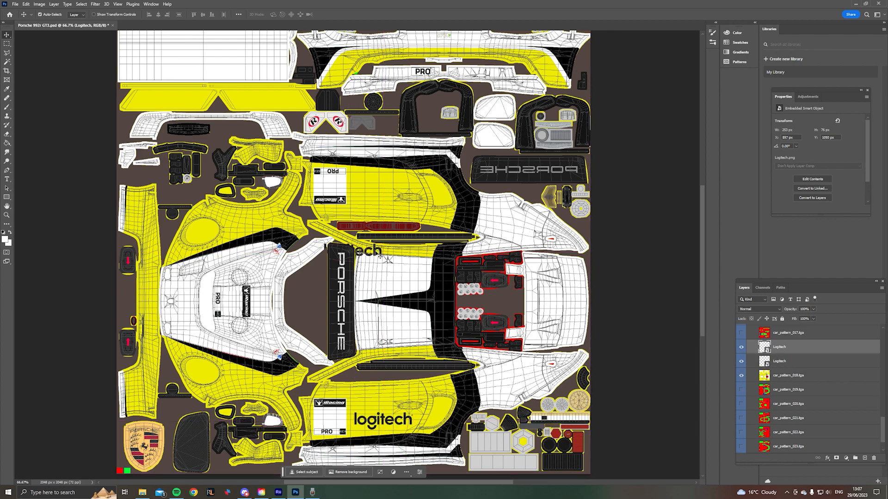
{"action": "left_click_drag", "start_coordinate": [380, 257], "coordinate": [410, 186]}
{"action": "key", "text": "ctrl+t"}
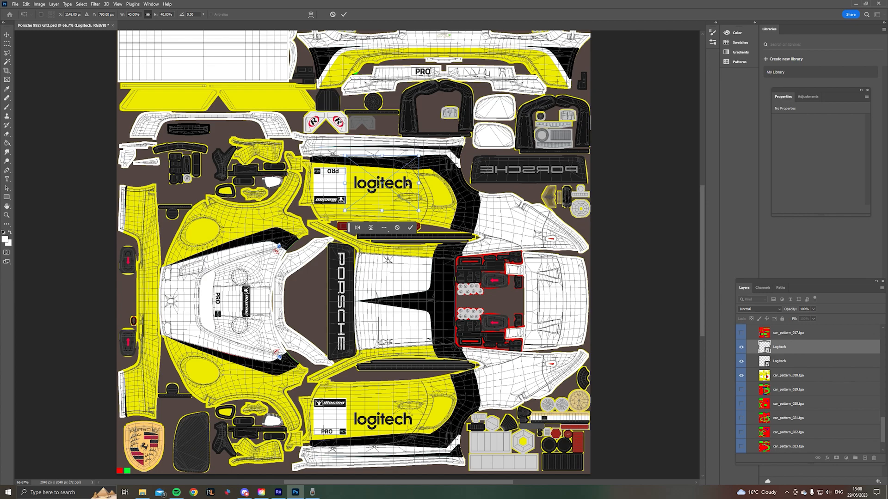
{"action": "right_click", "coordinate": [406, 184]}
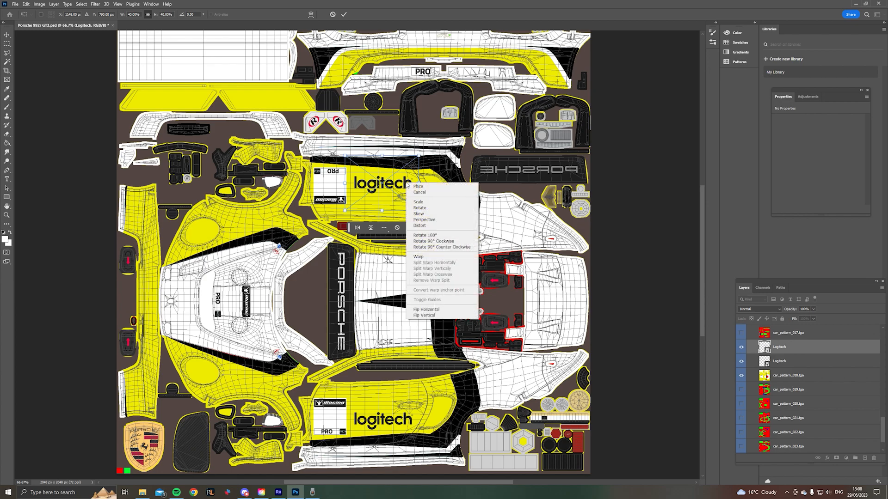
{"action": "left_click", "coordinate": [429, 235]}
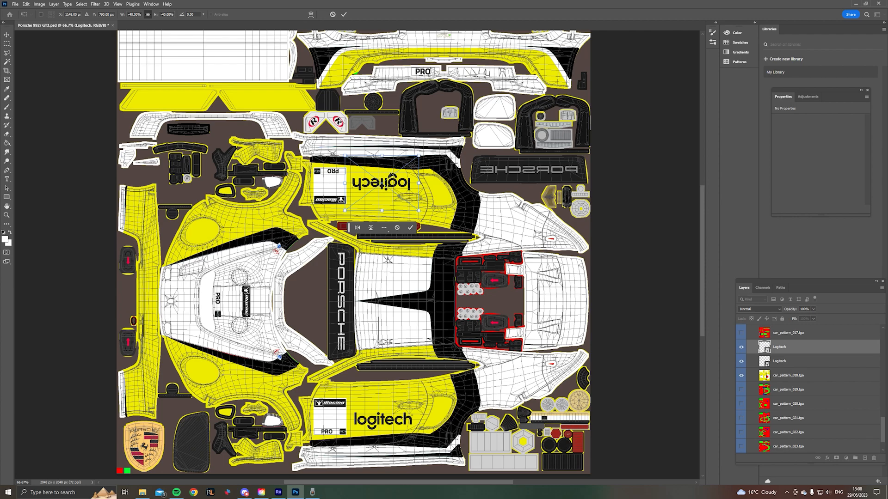
{"action": "key", "text": "Down"}
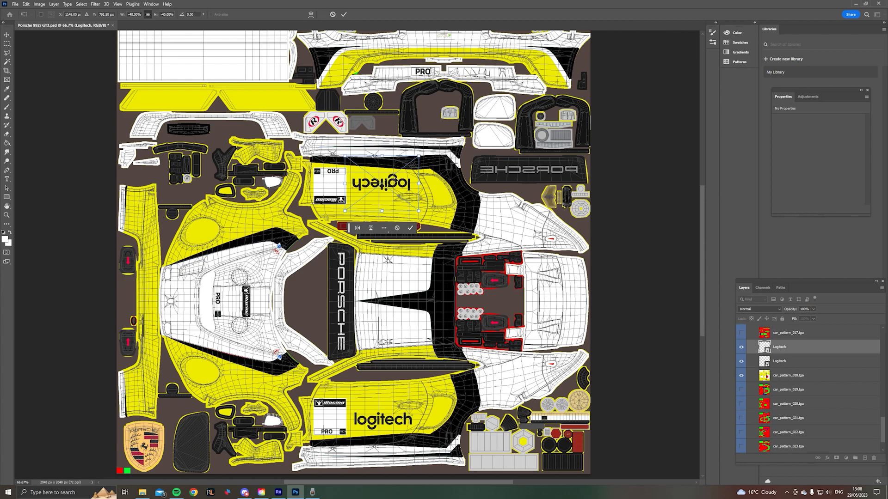
{"action": "key", "text": "Up"}
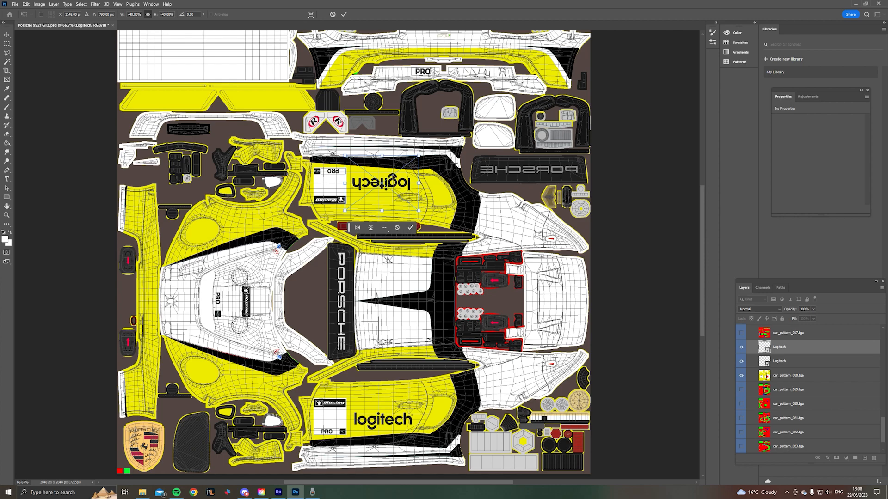
{"action": "left_click", "coordinate": [411, 228]}
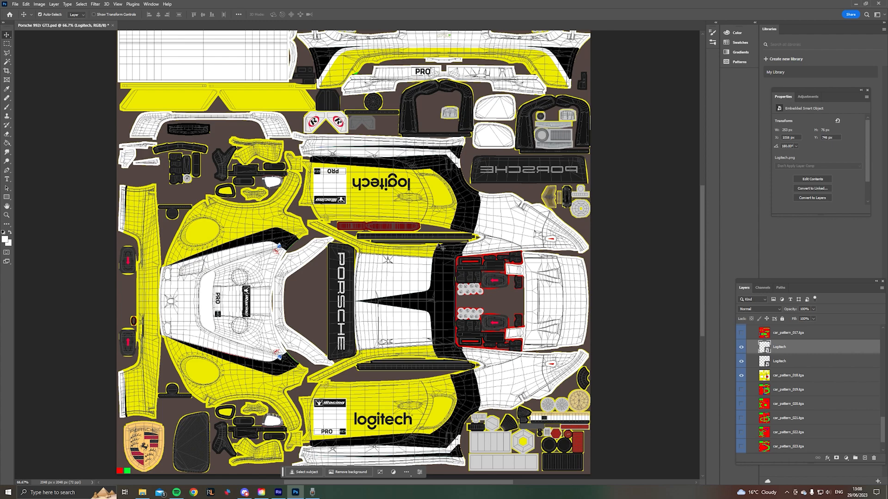
- Place the Motul logo from the Motul folder, scale it to about 16% and rotate it 90° clockwise on the hood
{"action": "left_click", "coordinate": [147, 491]}
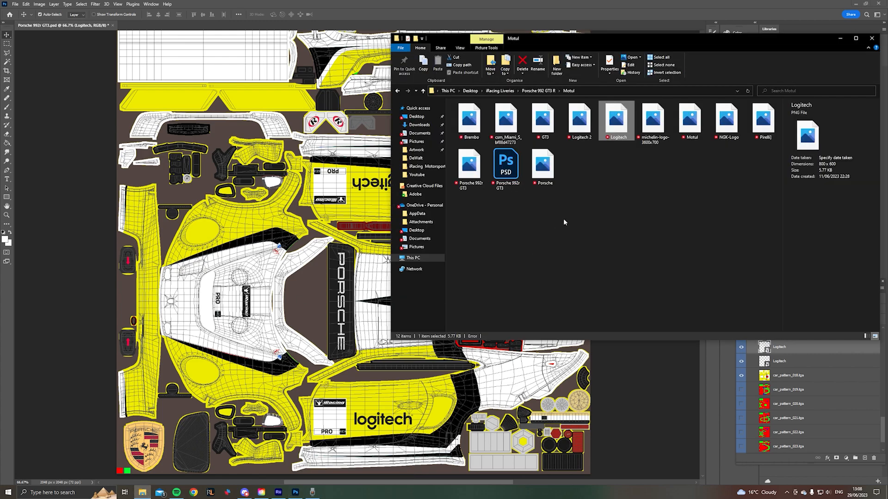
{"action": "left_click_drag", "start_coordinate": [685, 139], "coordinate": [259, 250]}
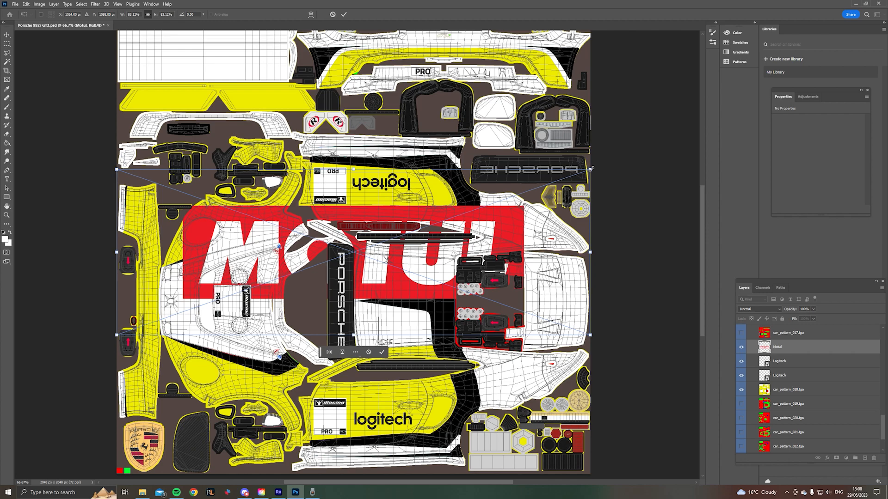
{"action": "left_click_drag", "start_coordinate": [590, 169], "coordinate": [209, 301]}
{"action": "right_click", "coordinate": [208, 298]}
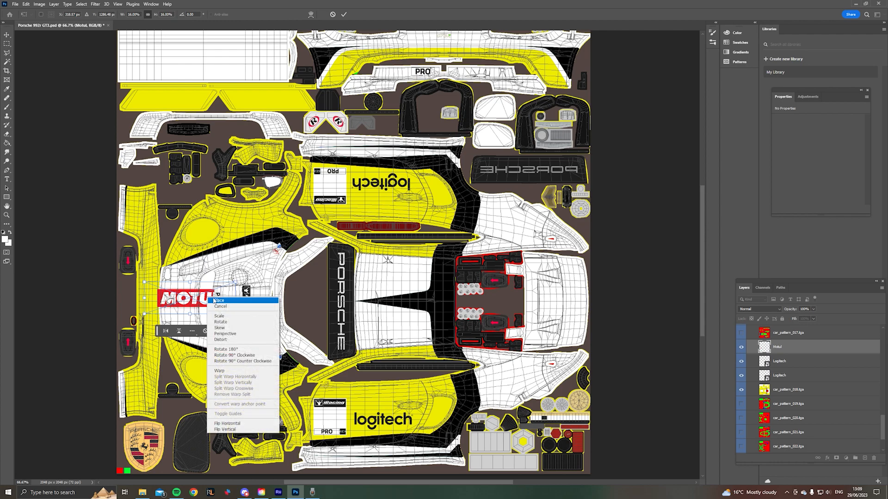
{"action": "left_click", "coordinate": [249, 356]}
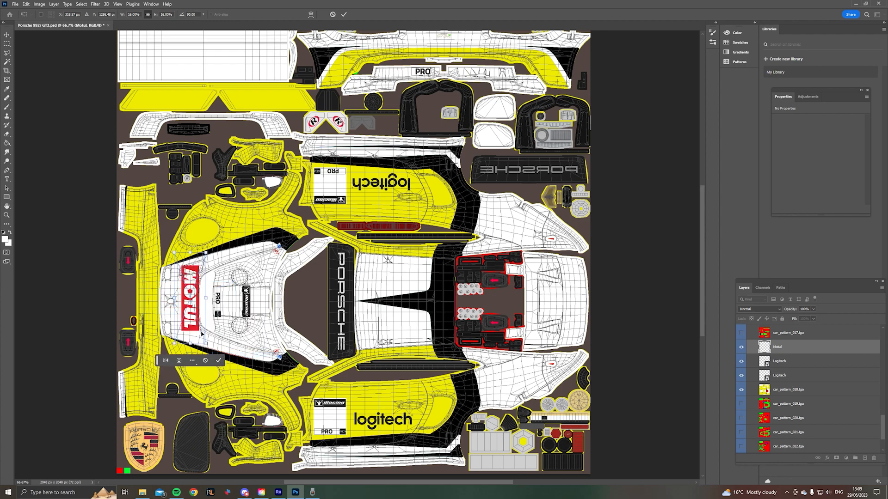
- Position the Motul logo centered along the front edge of the white hood and commit the placement
{"action": "left_click_drag", "start_coordinate": [193, 321], "coordinate": [187, 328]}
{"action": "key", "text": "Up"}
{"action": "key", "text": "Up"}
{"action": "key", "text": "Up"}
{"action": "key", "text": "Up"}
{"action": "key", "text": "Up"}
{"action": "key", "text": "Up"}
{"action": "key", "text": "Up"}
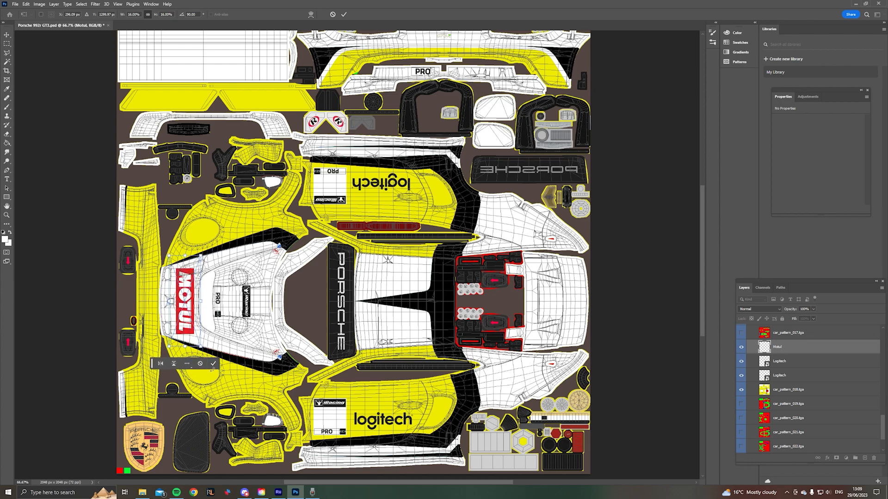
{"action": "left_click", "coordinate": [214, 364]}
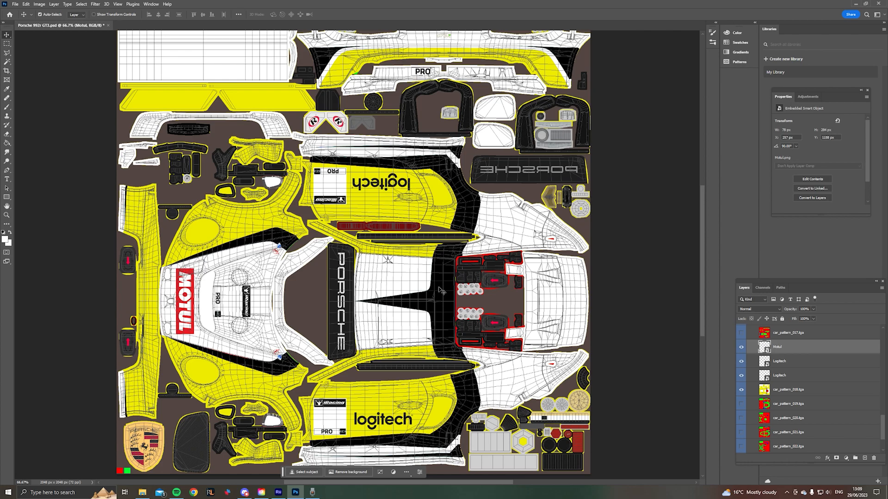
- Hide the Turn Off Before Exporting TGA layer group and save the document
{"action": "left_click_drag", "start_coordinate": [883, 427], "coordinate": [884, 338]}
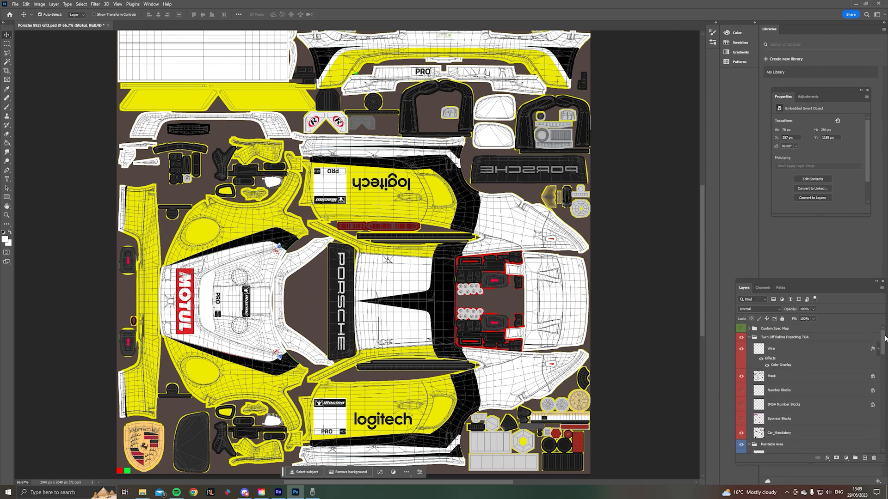
{"action": "left_click", "coordinate": [742, 339]}
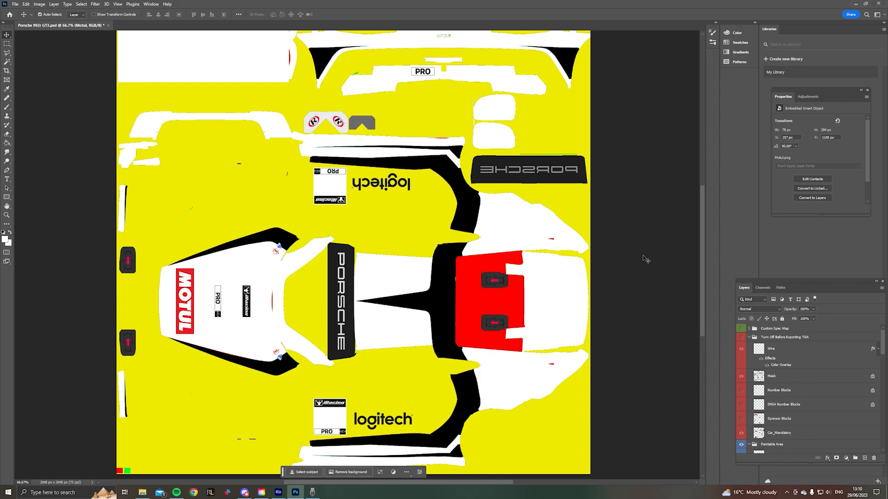
{"action": "left_click", "coordinate": [17, 4]}
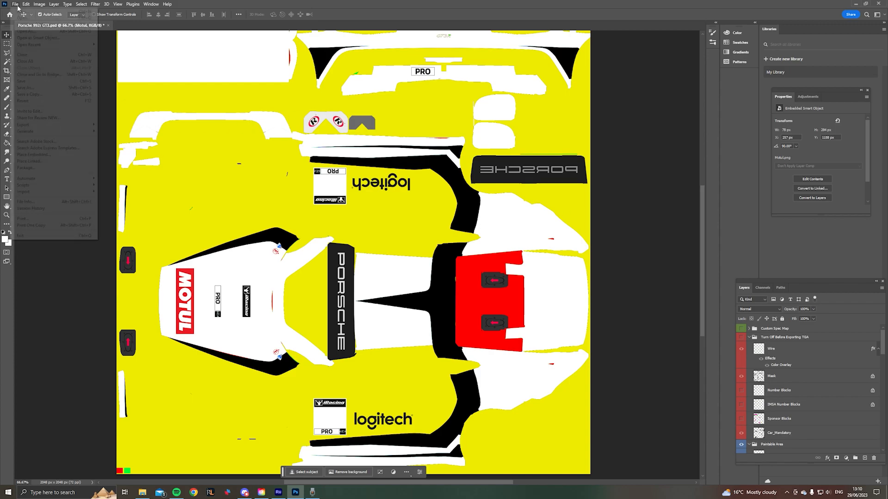
{"action": "left_click", "coordinate": [28, 81]}
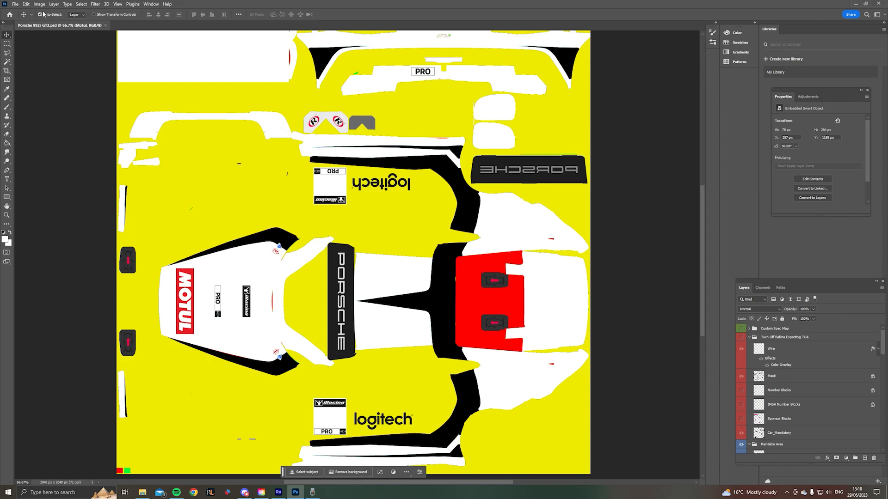
- Export the livery as a PNG named Porsche 992r GT3 to the Desktop folder
{"action": "left_click", "coordinate": [16, 4]}
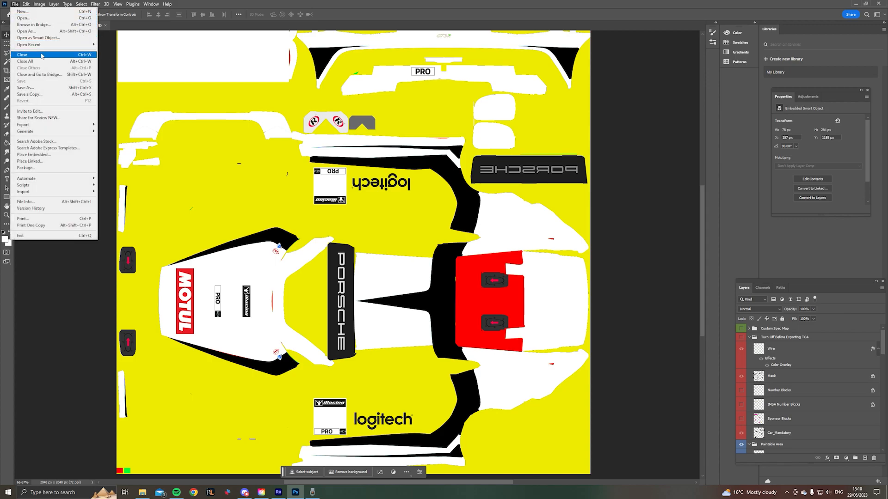
{"action": "mouse_move", "coordinate": [56, 127]}
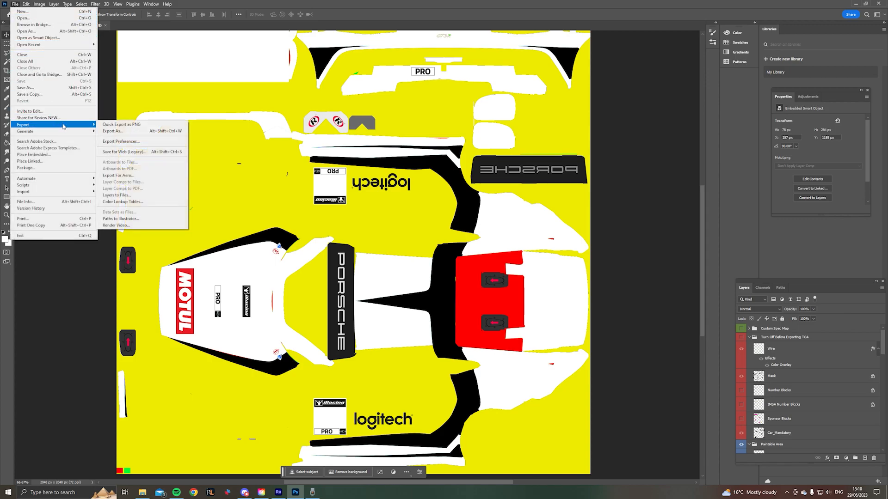
{"action": "left_click", "coordinate": [117, 125]}
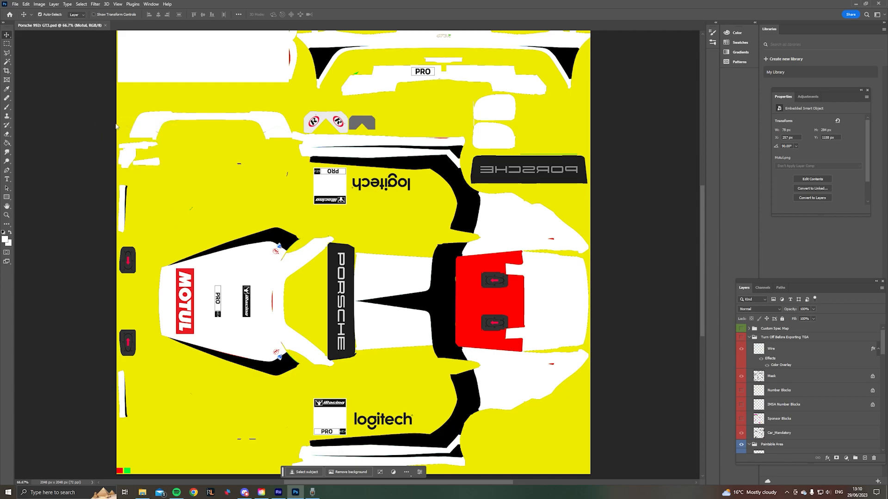
{"action": "left_click_drag", "start_coordinate": [221, 6], "coordinate": [392, 34]}
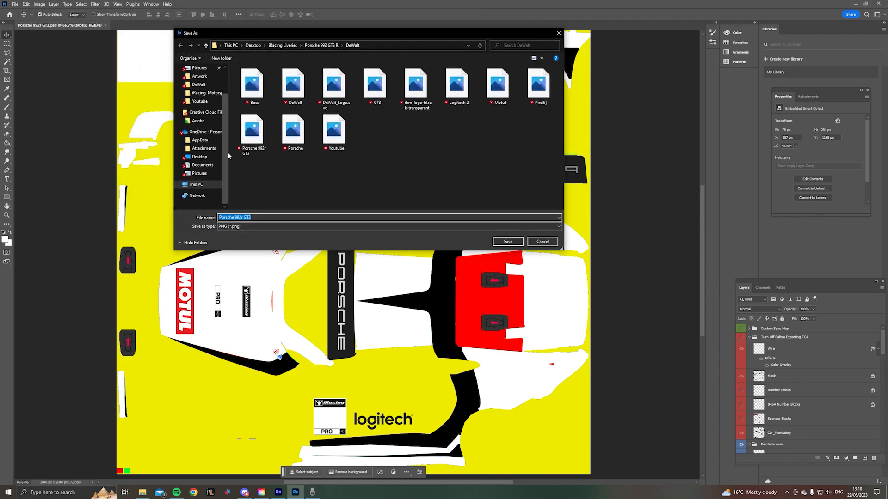
{"action": "left_click", "coordinate": [212, 159]}
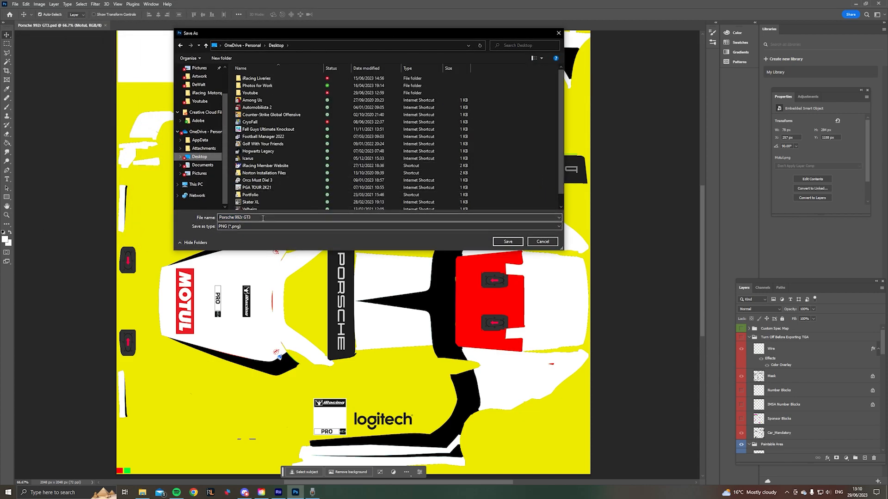
{"action": "left_click", "coordinate": [506, 242]}
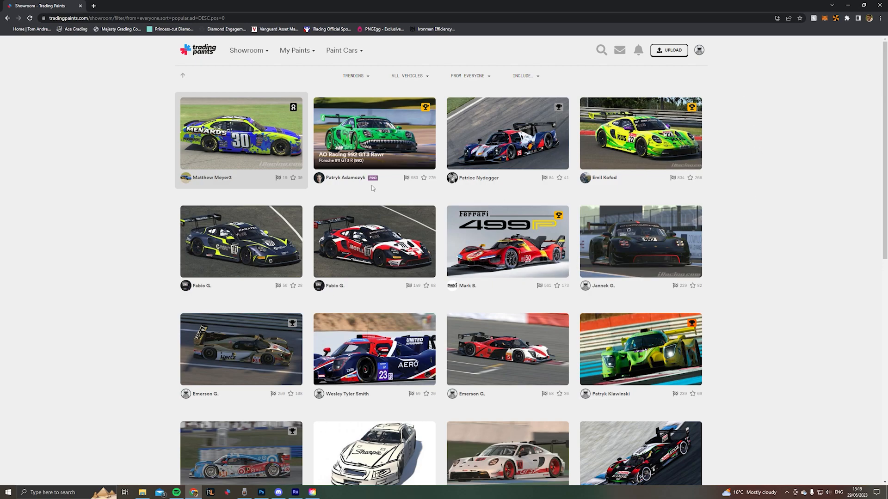
- Browse the Trading Paints showroom in the browser and examine the AO Racing 992 GT3 Rawr paint page
{"action": "scroll", "coordinate": [412, 145], "scroll_direction": "down", "scroll_amount": 1}
{"action": "scroll", "coordinate": [412, 146], "scroll_direction": "up", "scroll_amount": 1}
{"action": "left_click", "coordinate": [400, 150]}
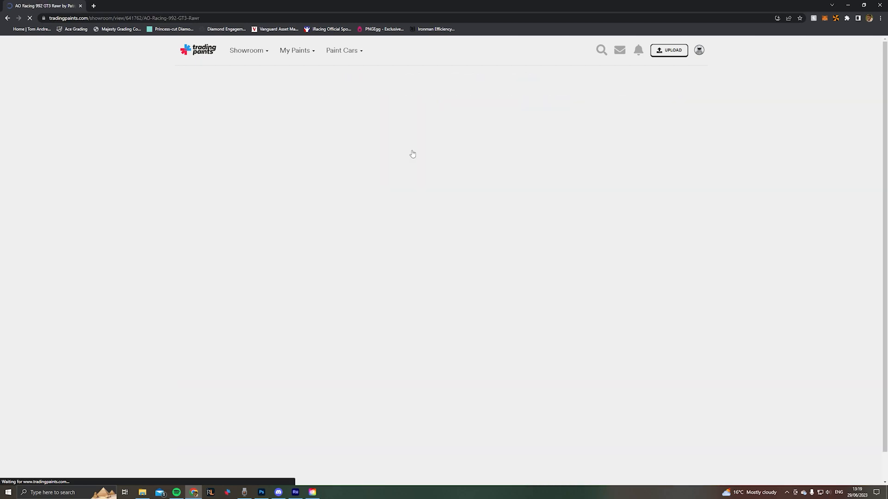
{"action": "scroll", "coordinate": [432, 179], "scroll_direction": "down", "scroll_amount": 5}
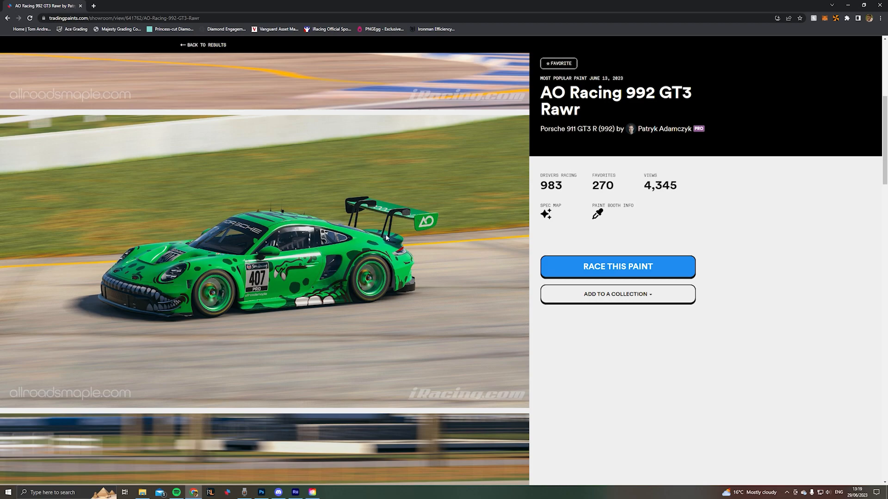
{"action": "scroll", "coordinate": [277, 199], "scroll_direction": "up", "scroll_amount": 5}
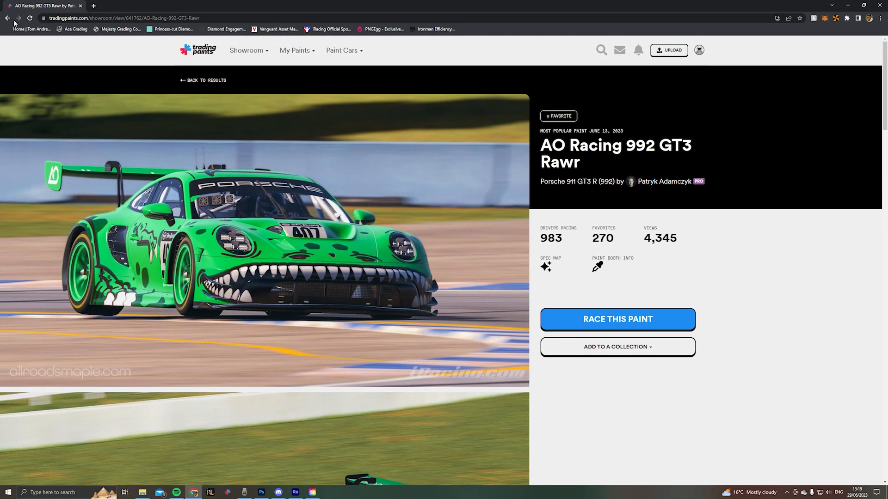
{"action": "left_click", "coordinate": [8, 18]}
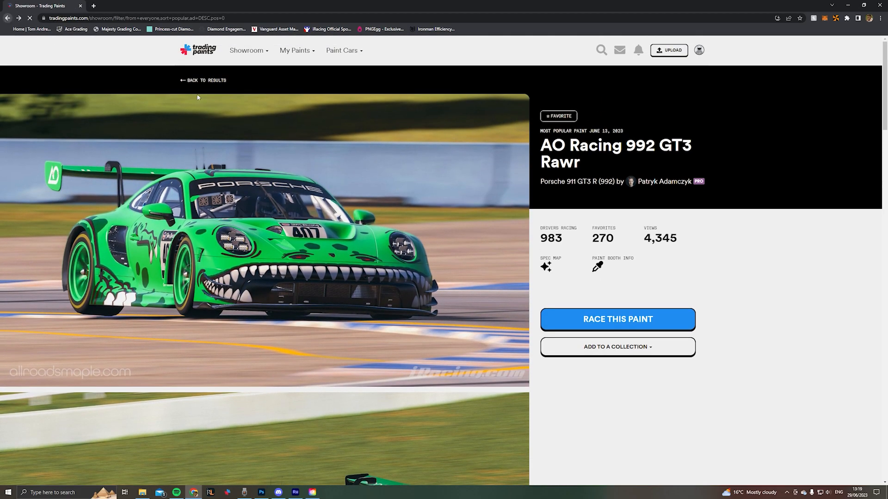
{"action": "scroll", "coordinate": [524, 209], "scroll_direction": "down", "scroll_amount": 3}
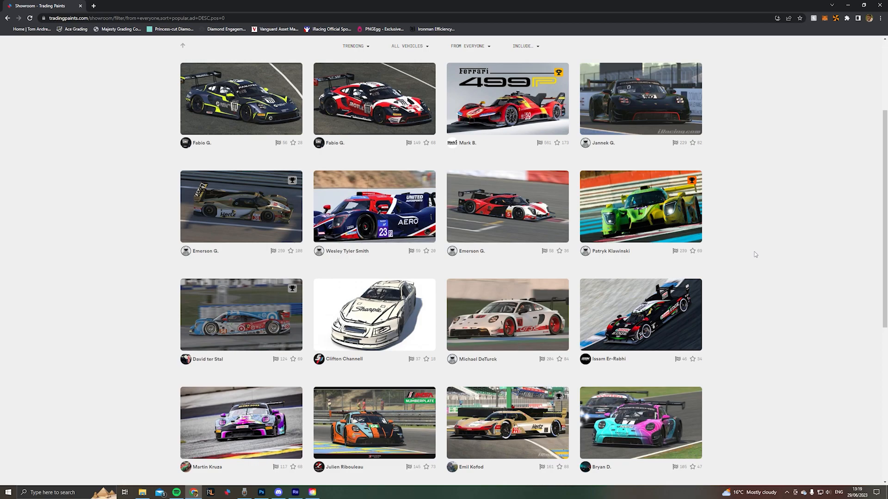
{"action": "scroll", "coordinate": [751, 248], "scroll_direction": "up", "scroll_amount": 3}
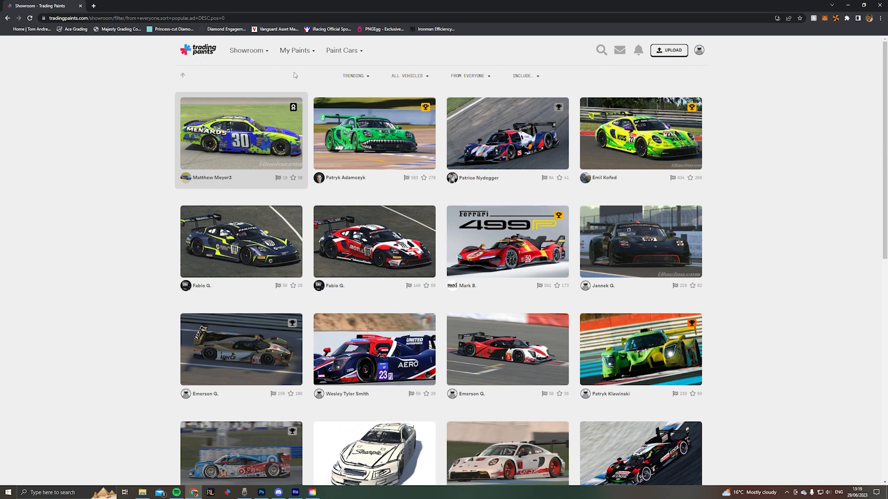
- Open the My Paints dashboard in Trading Paints, select the Porsche 911 GT3 R (992), and review its current paint
{"action": "left_click", "coordinate": [303, 51]}
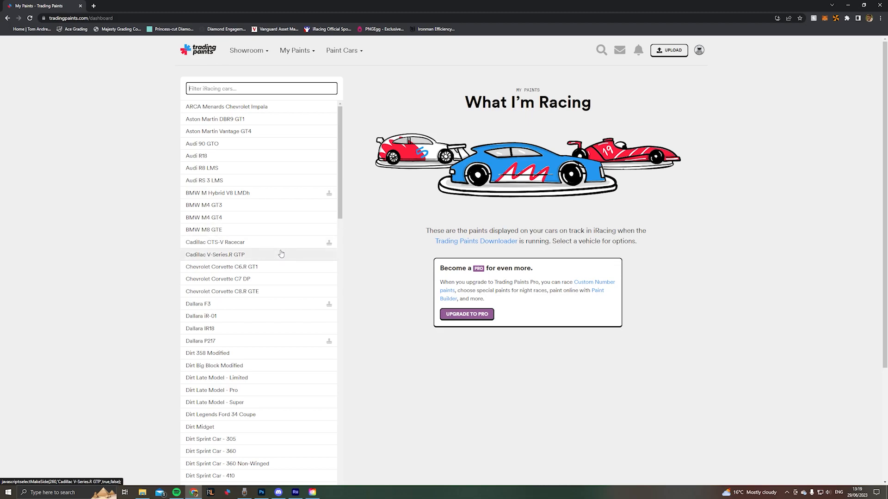
{"action": "scroll", "coordinate": [262, 221], "scroll_direction": "down", "scroll_amount": 5}
{"action": "scroll", "coordinate": [265, 224], "scroll_direction": "down", "scroll_amount": 4}
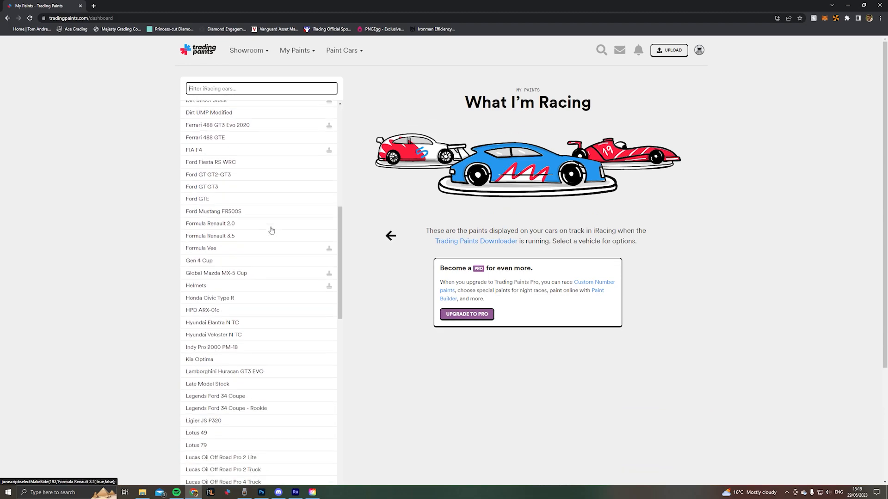
{"action": "scroll", "coordinate": [273, 225], "scroll_direction": "down", "scroll_amount": 4}
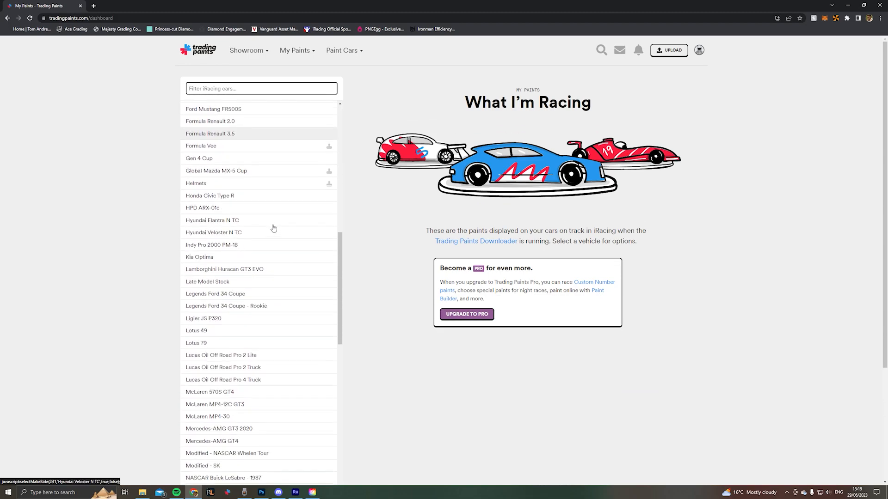
{"action": "scroll", "coordinate": [276, 228], "scroll_direction": "down", "scroll_amount": 5}
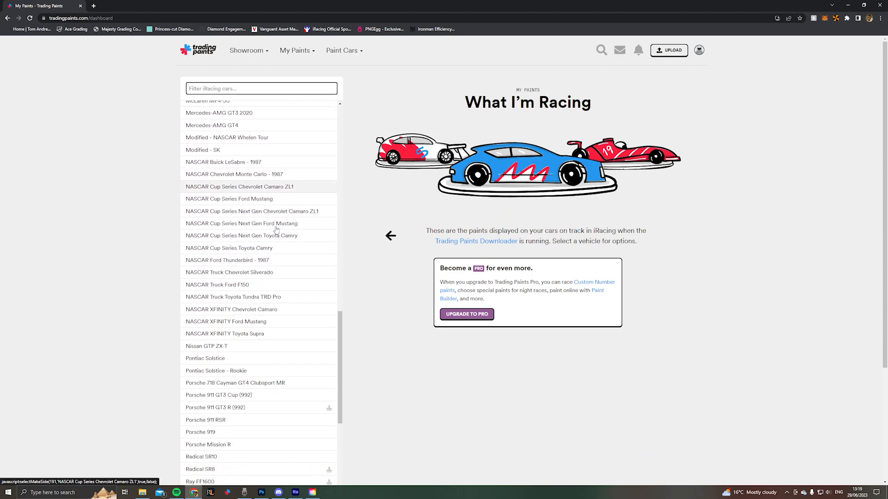
{"action": "scroll", "coordinate": [268, 304], "scroll_direction": "down", "scroll_amount": 1}
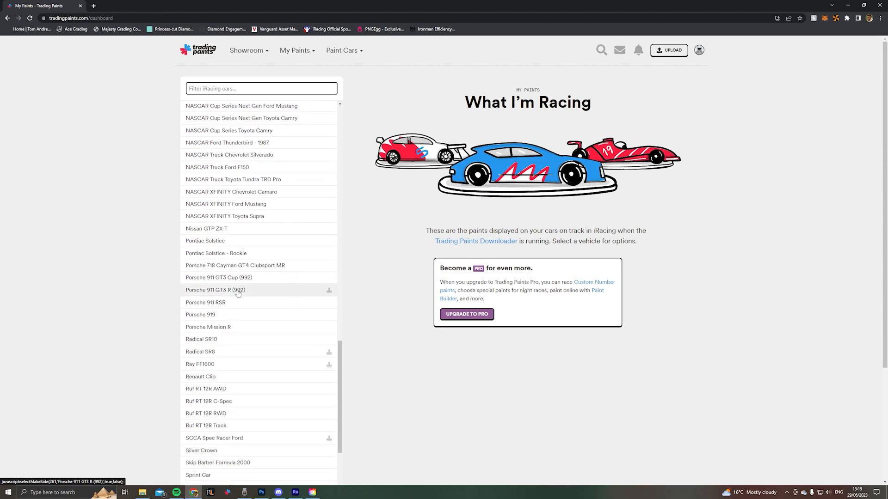
{"action": "left_click", "coordinate": [252, 293]}
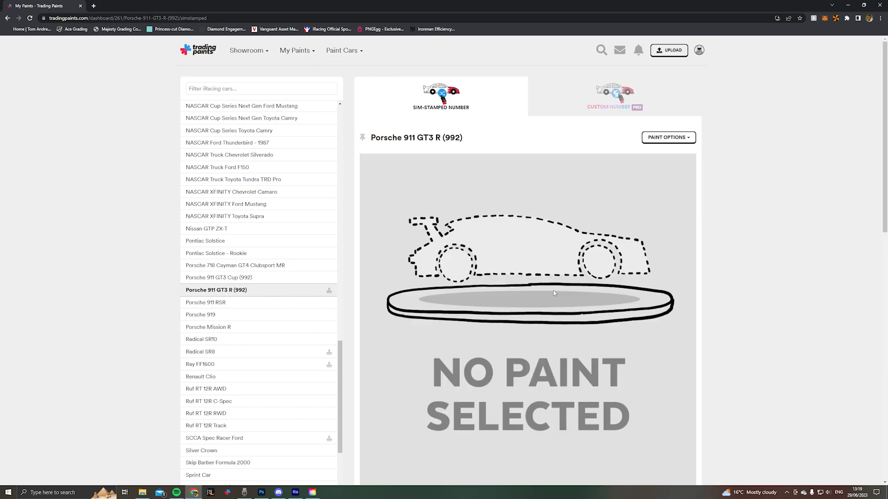
{"action": "scroll", "coordinate": [558, 240], "scroll_direction": "down", "scroll_amount": 2}
{"action": "scroll", "coordinate": [577, 194], "scroll_direction": "up", "scroll_amount": 1}
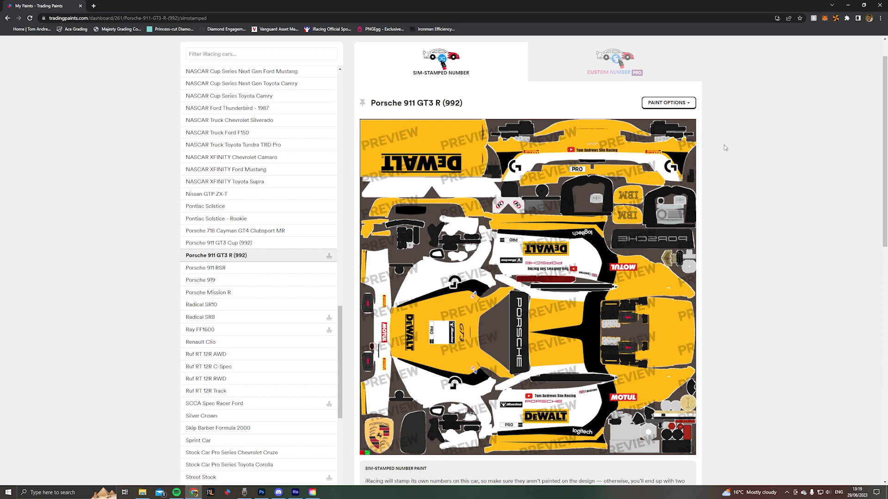
- Replace the car's current paint by uploading the Porsche 992r GT3 PNG from the OneDrive Desktop folder as its sim-stamped number paint
{"action": "left_click", "coordinate": [682, 105]}
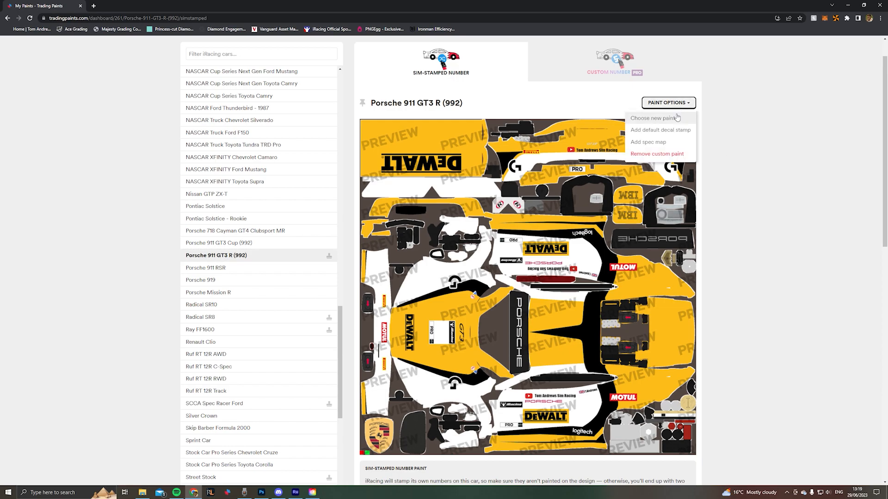
{"action": "left_click", "coordinate": [665, 119]}
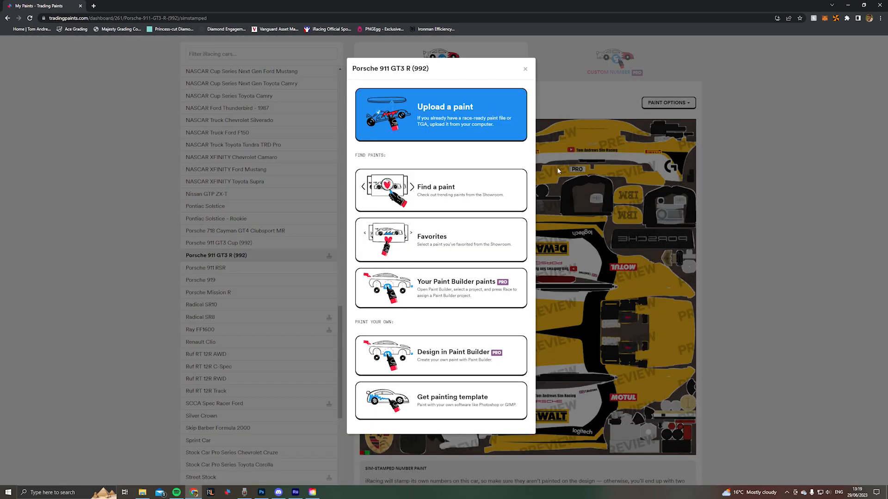
{"action": "left_click", "coordinate": [465, 117]}
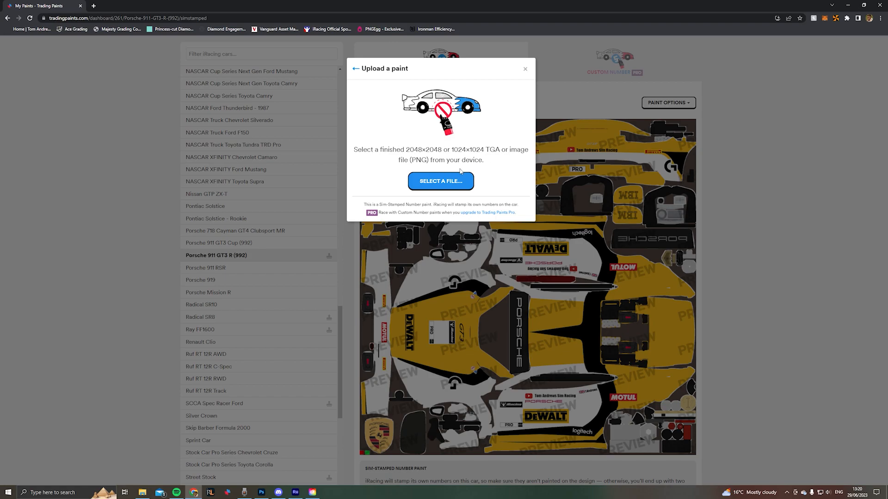
{"action": "left_click", "coordinate": [459, 185]}
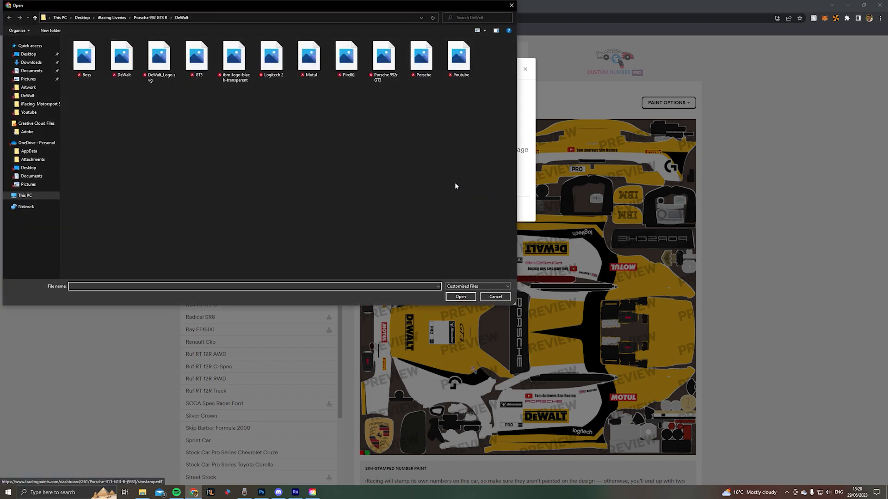
{"action": "left_click", "coordinate": [30, 167]}
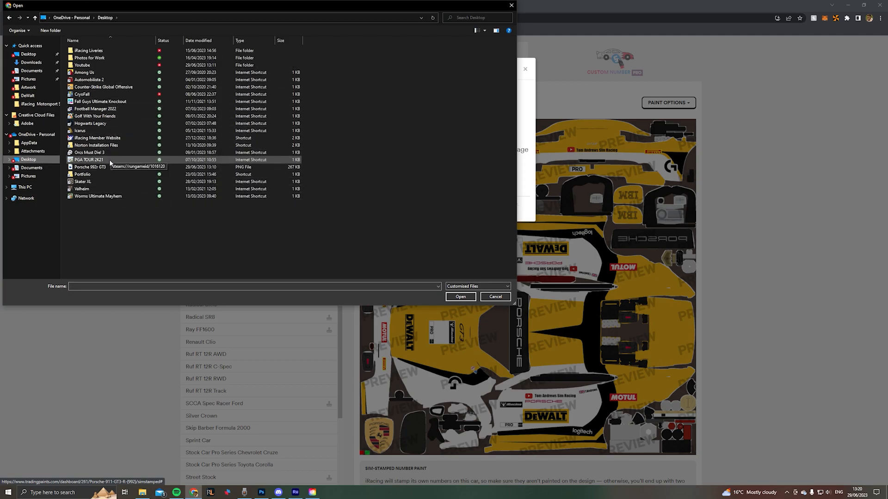
{"action": "left_click", "coordinate": [98, 168]}
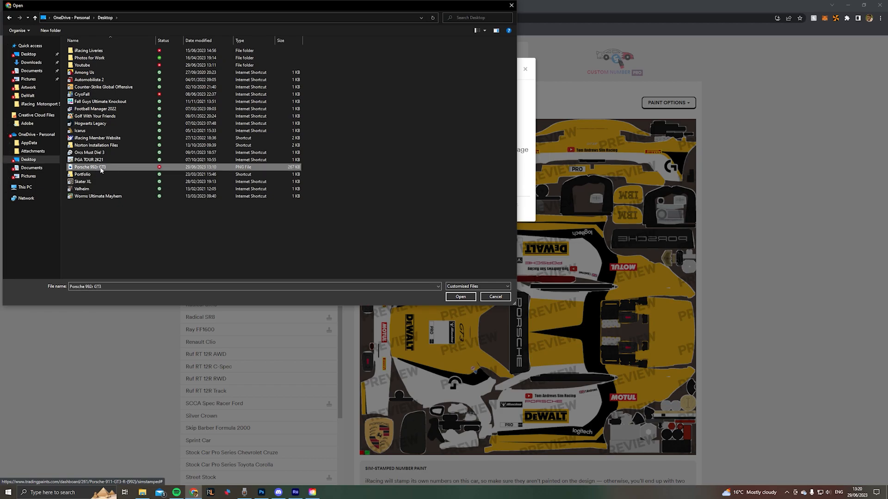
{"action": "left_click", "coordinate": [458, 298]}
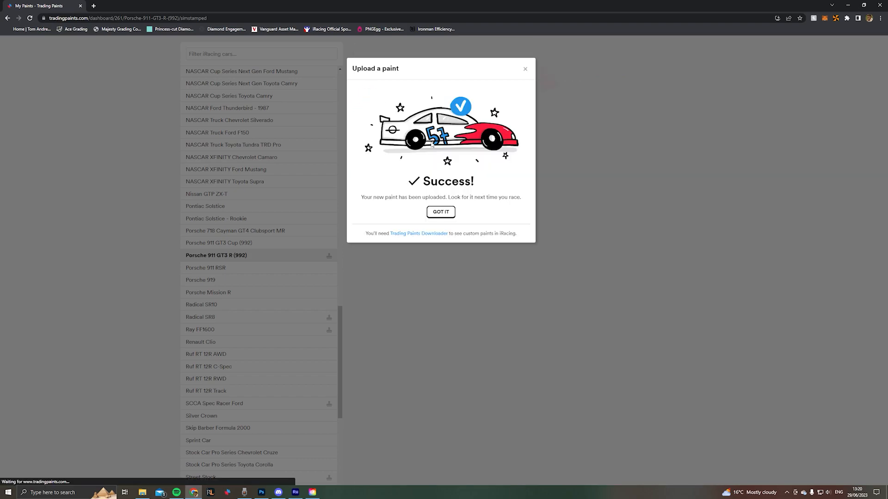
{"action": "left_click", "coordinate": [445, 214]}
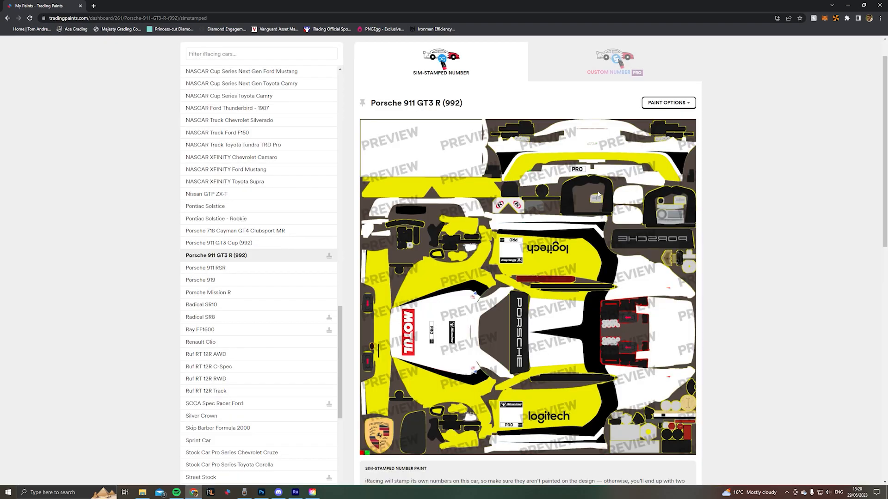
{"action": "scroll", "coordinate": [554, 185], "scroll_direction": "down", "scroll_amount": 1}
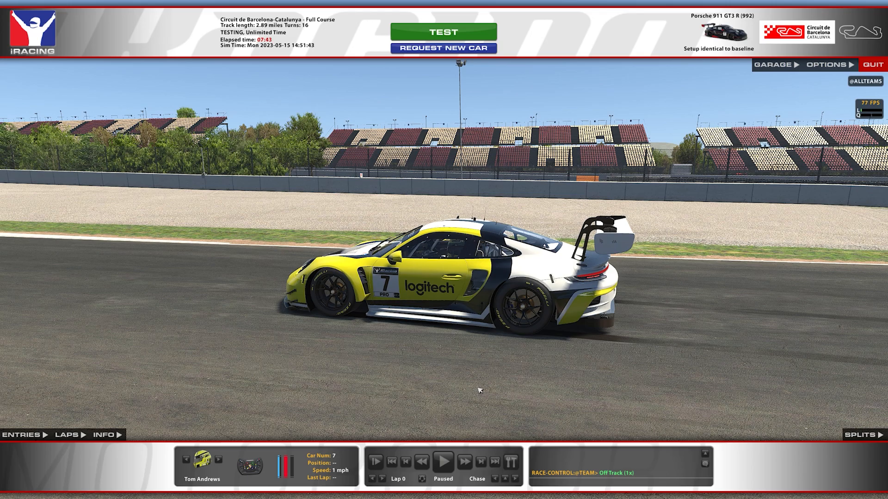
- Switch to the iRacing session, open the camera editing tools, and hide the interface to examine the livery on the car
{"action": "key", "text": "ctrl+F12"}
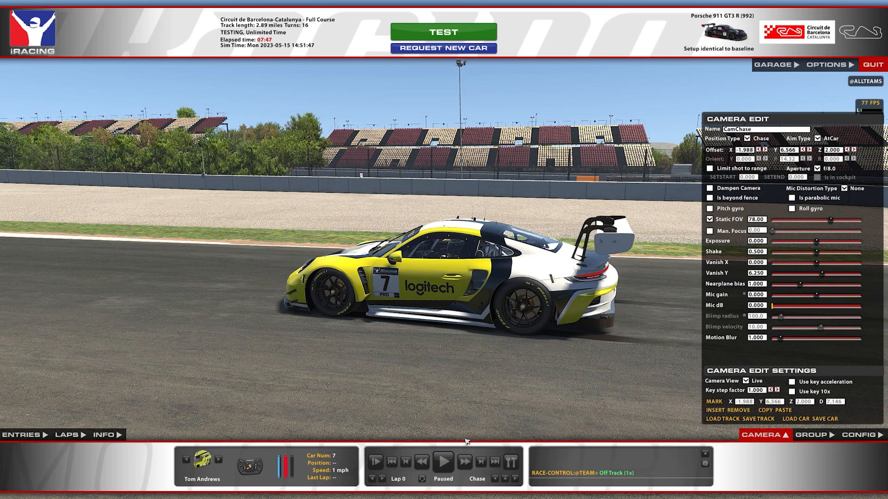
{"action": "key", "text": "space"}
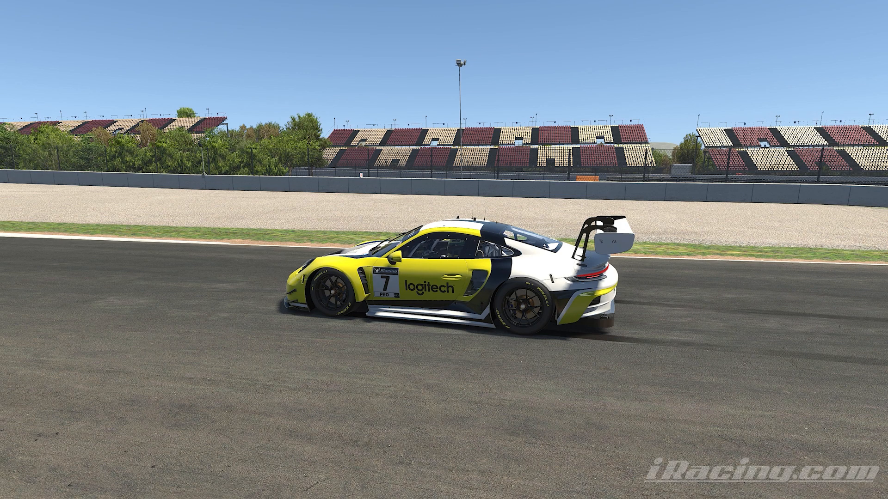